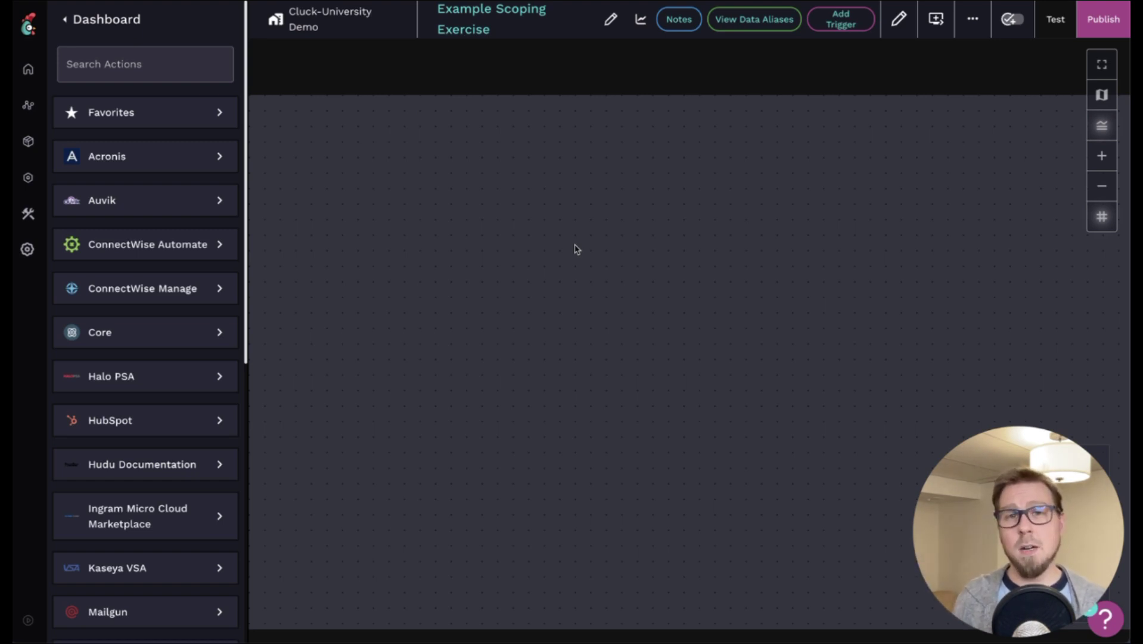
Step: Add a noop task to the empty canvas and rename it hubspot_to_send_information_to_rewst
right_click(561, 240)
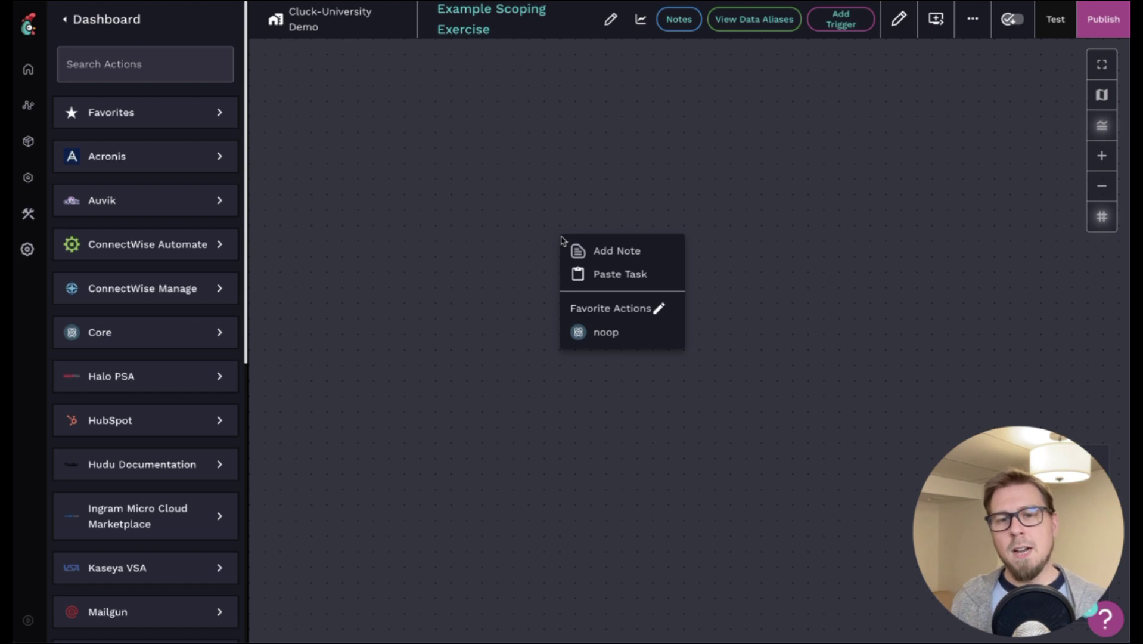
click(615, 334)
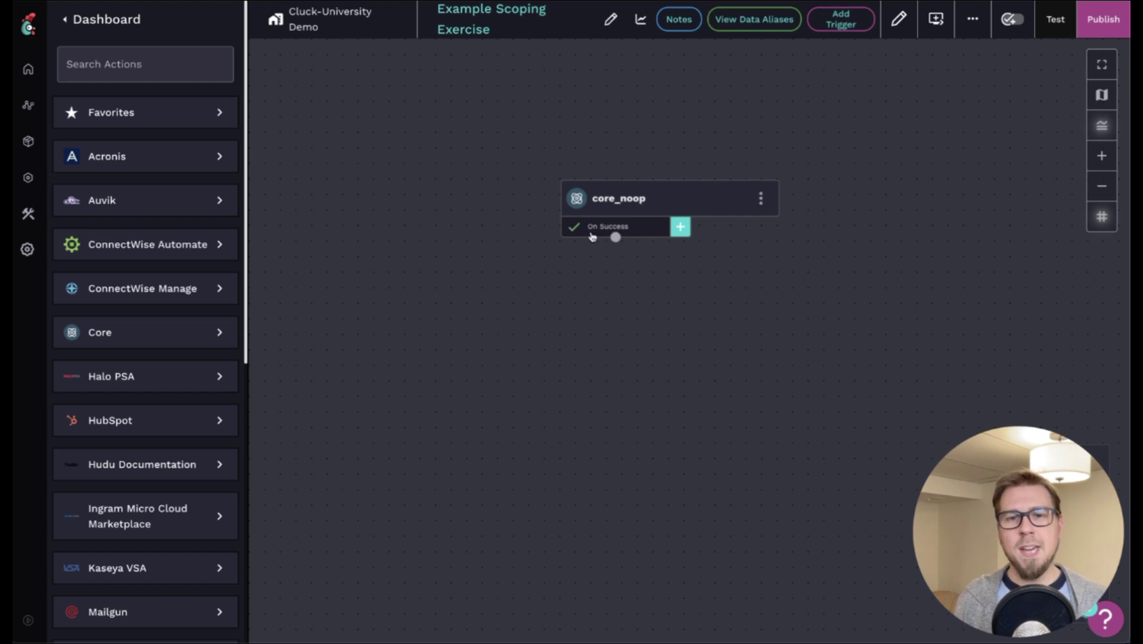
click(636, 203)
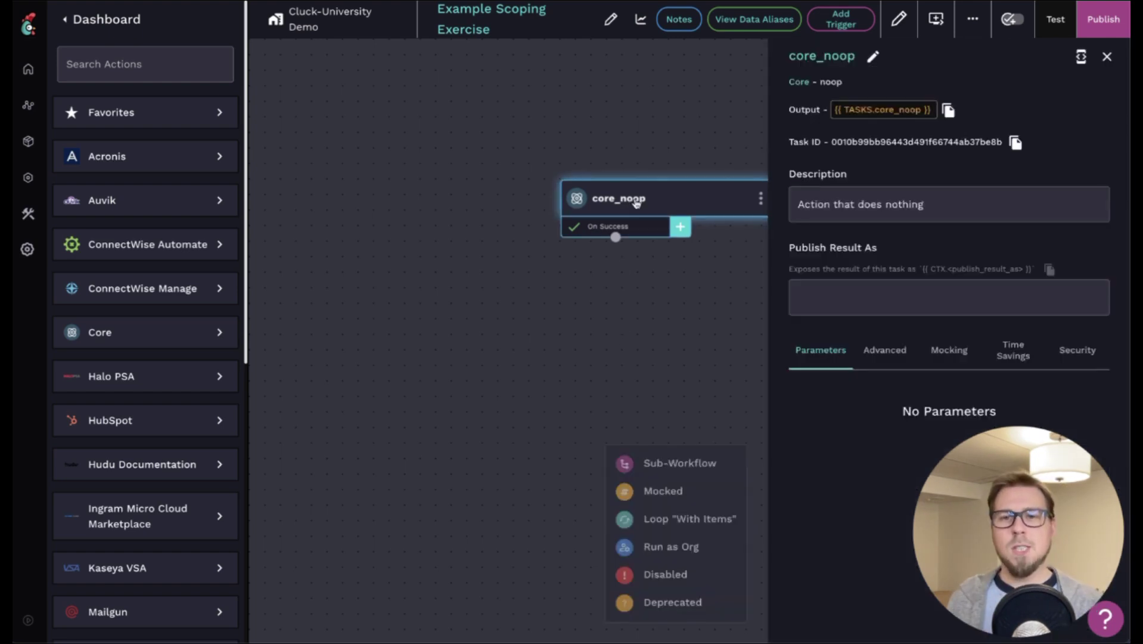
click(873, 56)
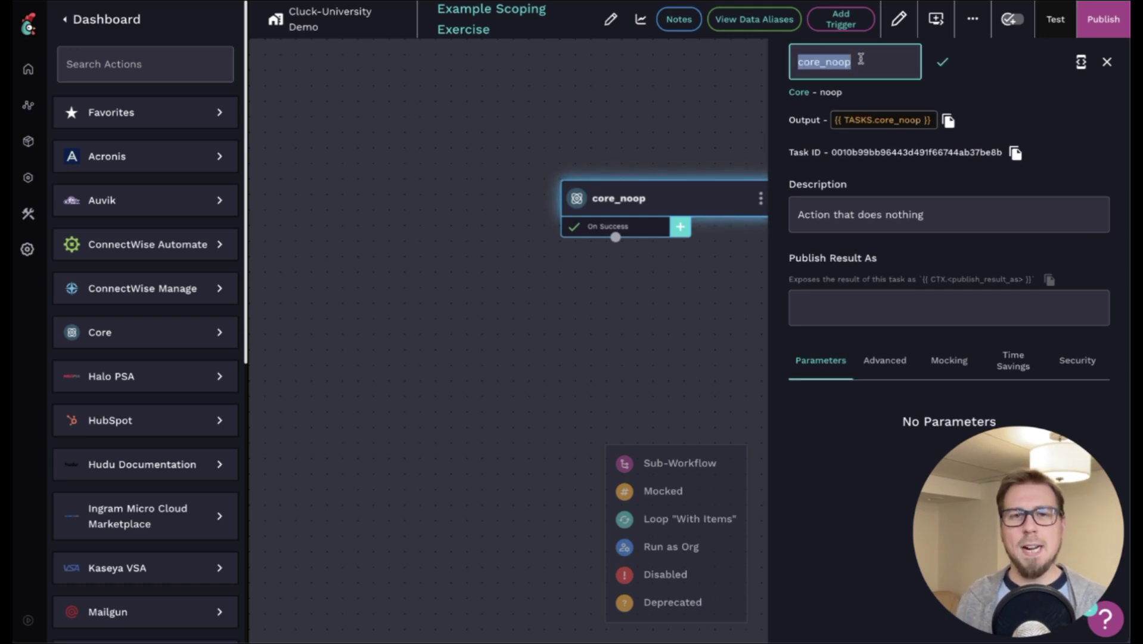
text(hu)
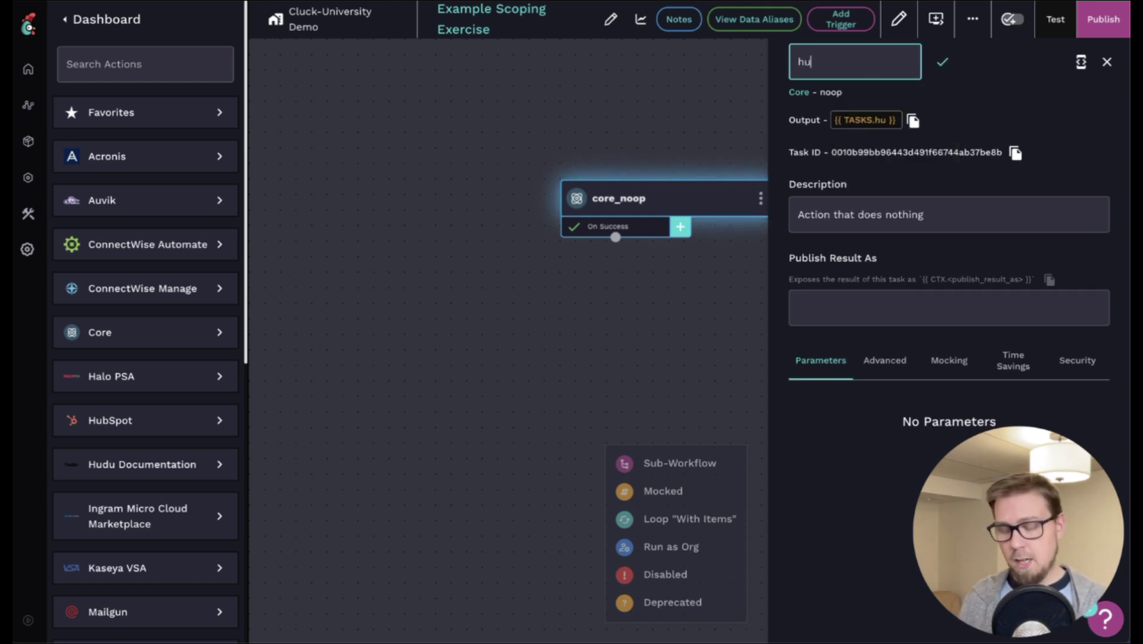
text(bspot_to_)
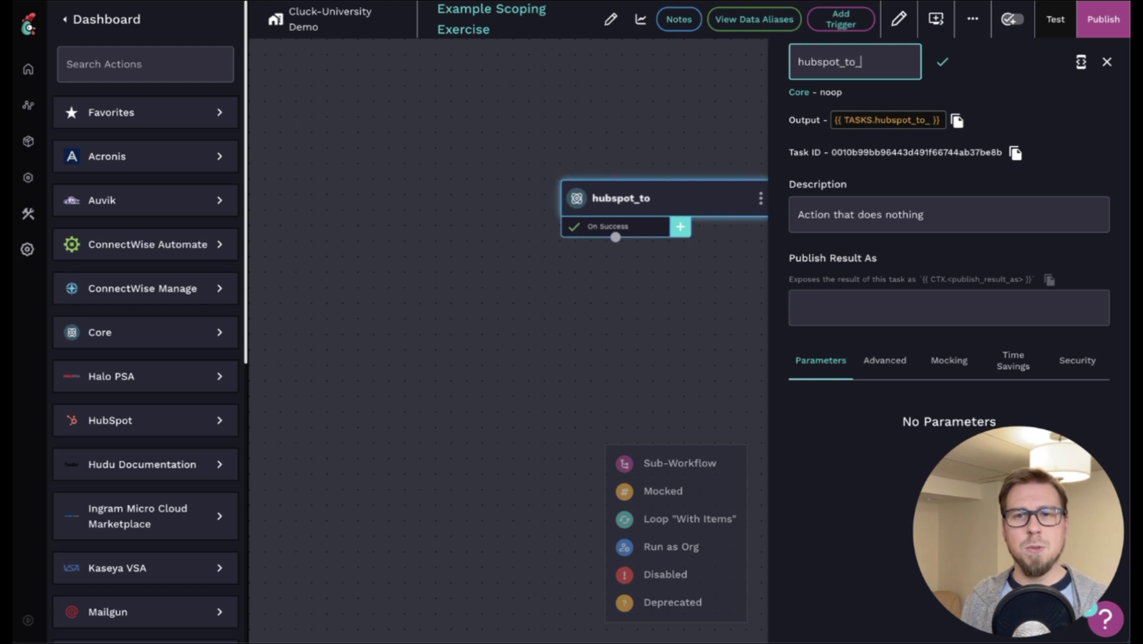
text(send_informa)
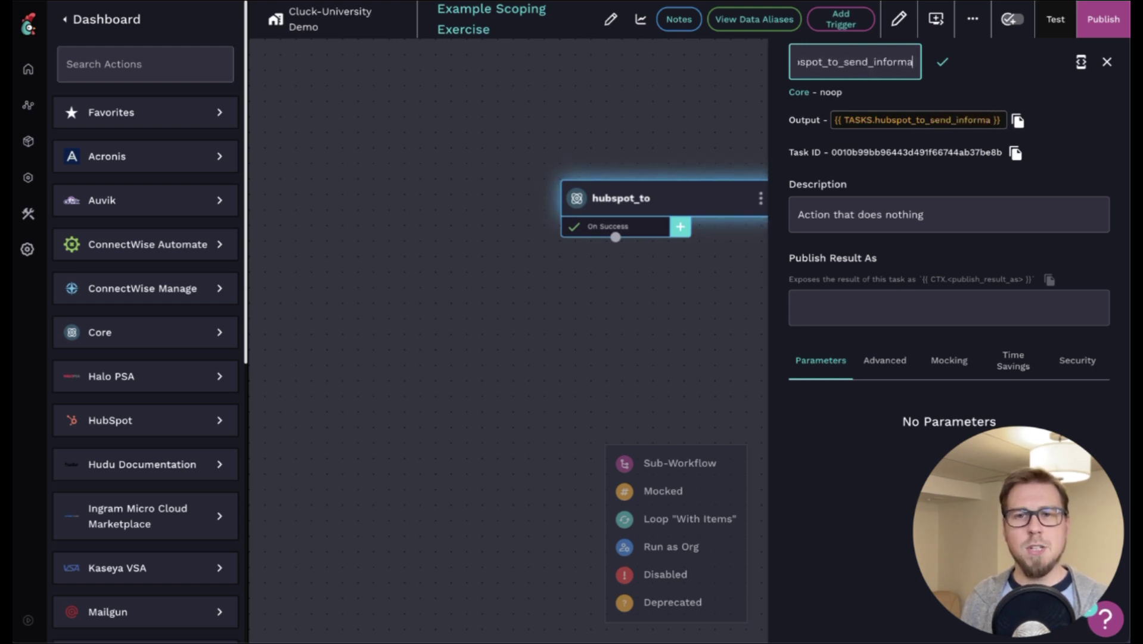
text(tion_to_newsletter)
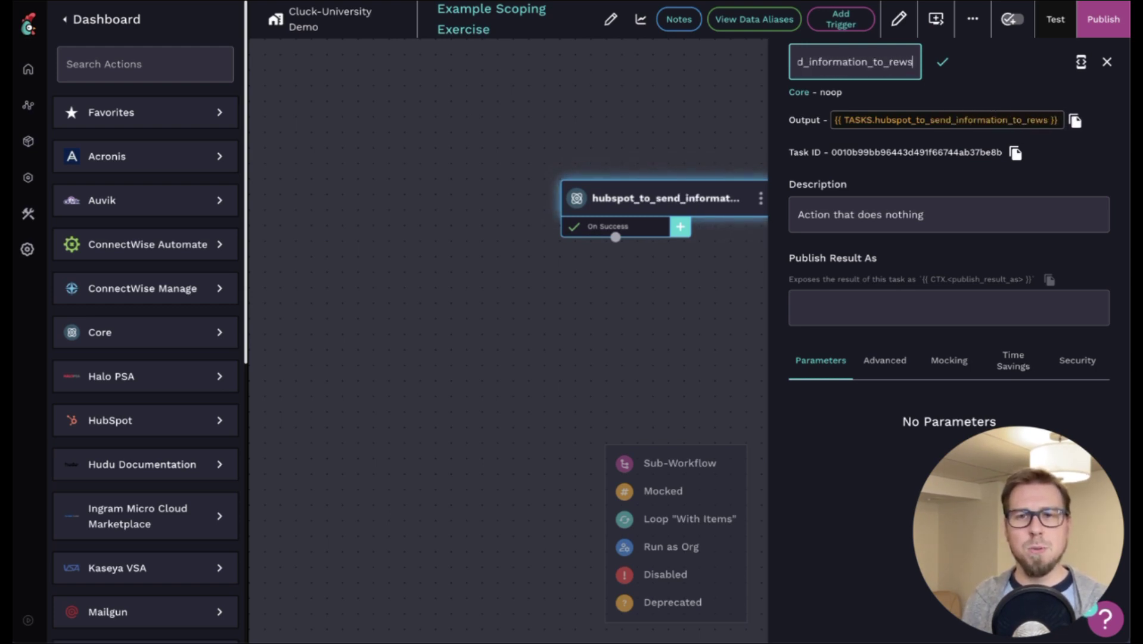
key(Return)
Step: Add a second noop task directly below the HubSpot task
drag(689, 272, 671, 224)
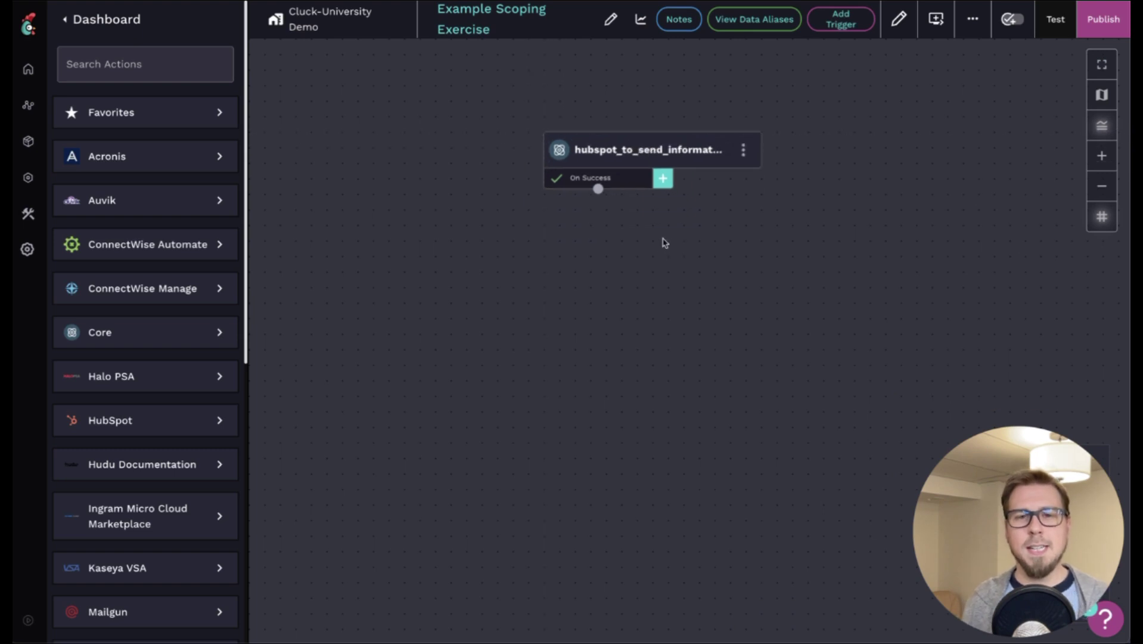
right_click(602, 247)
click(644, 337)
click(600, 270)
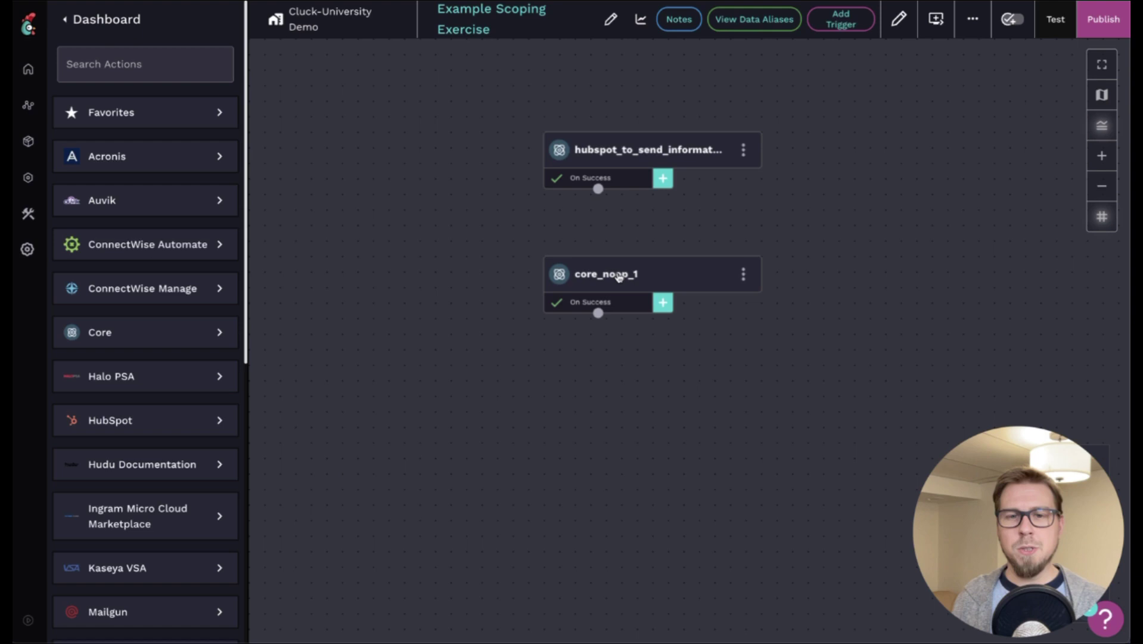
Step: Rename the second task extract_data and link the HubSpot task's On Success transition to it
click(620, 276)
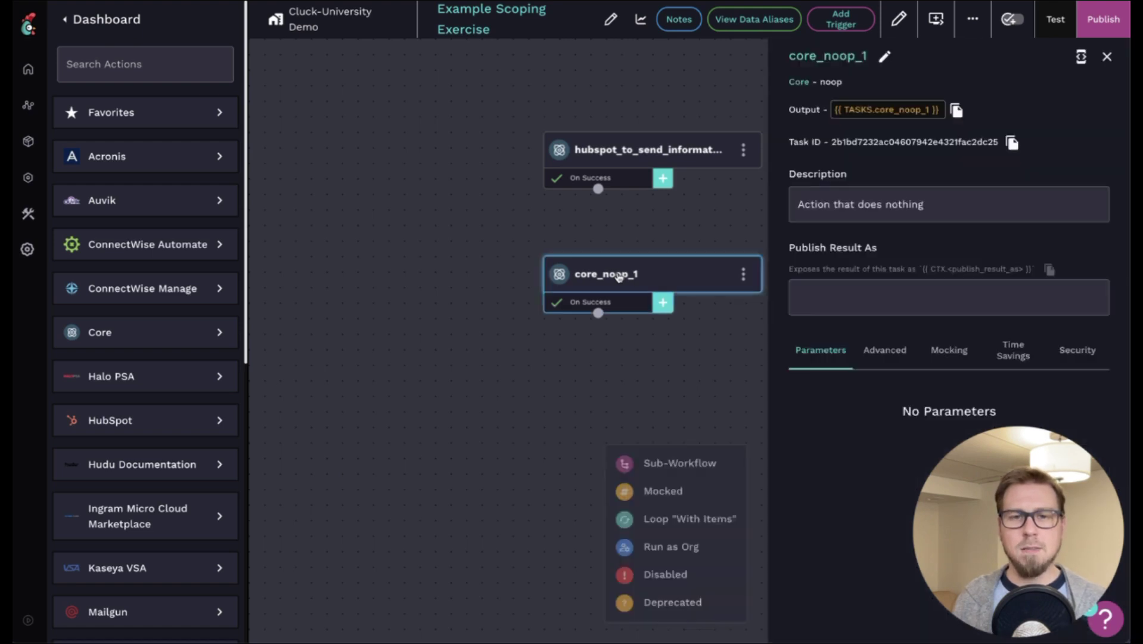
click(884, 60)
text(extract_data)
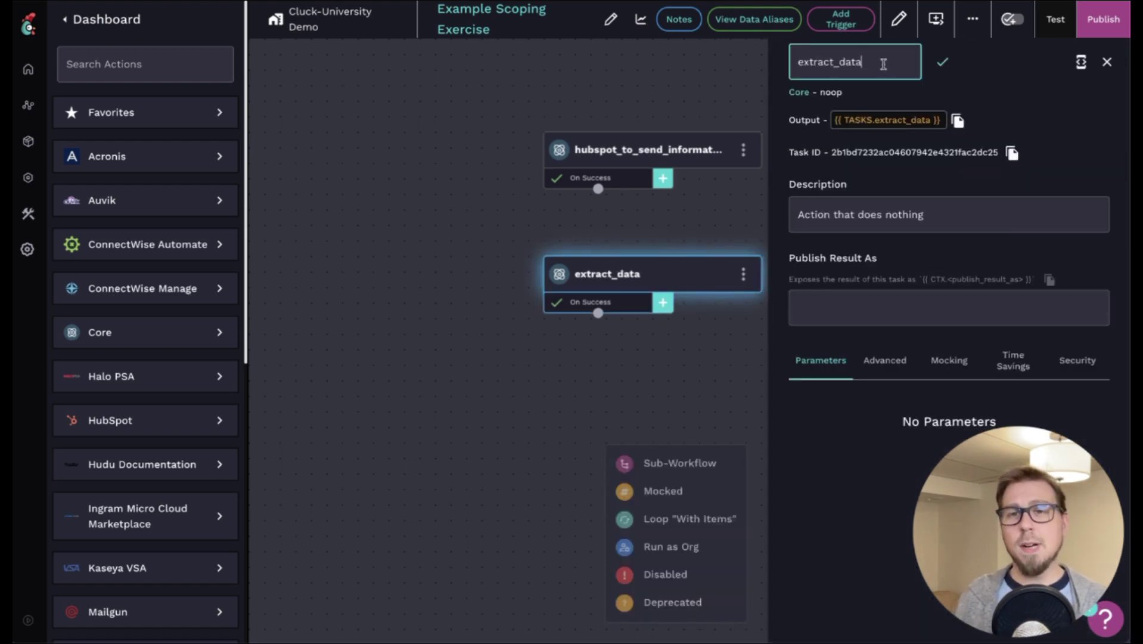
click(942, 62)
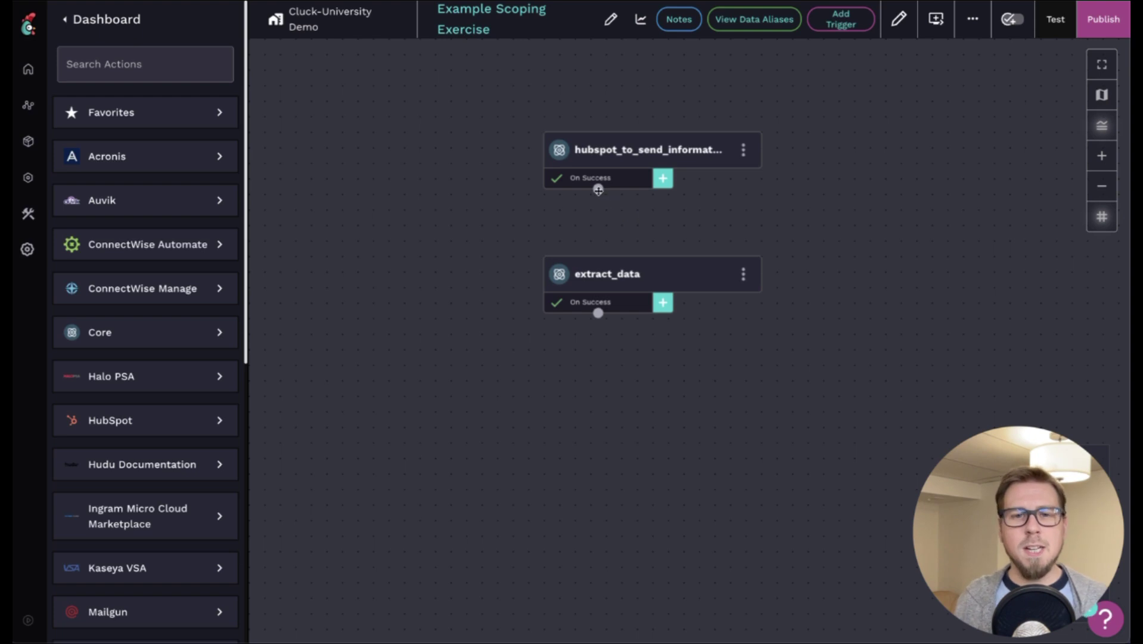
drag(598, 189, 614, 274)
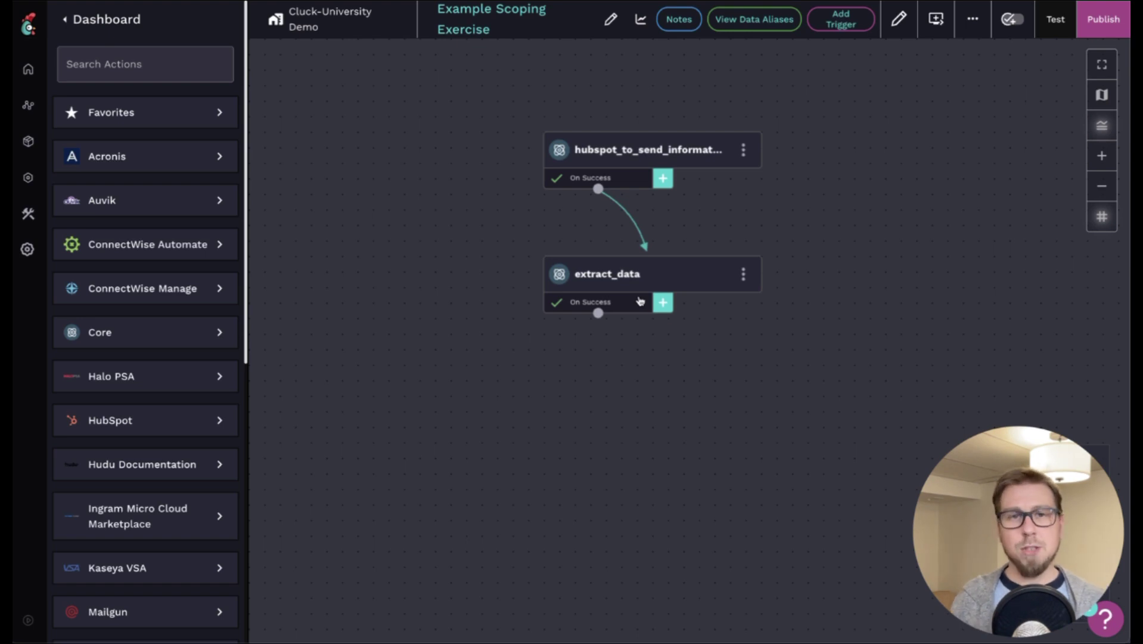
Step: Add a third noop task and align it directly below the extract_data task
right_click(619, 397)
click(650, 486)
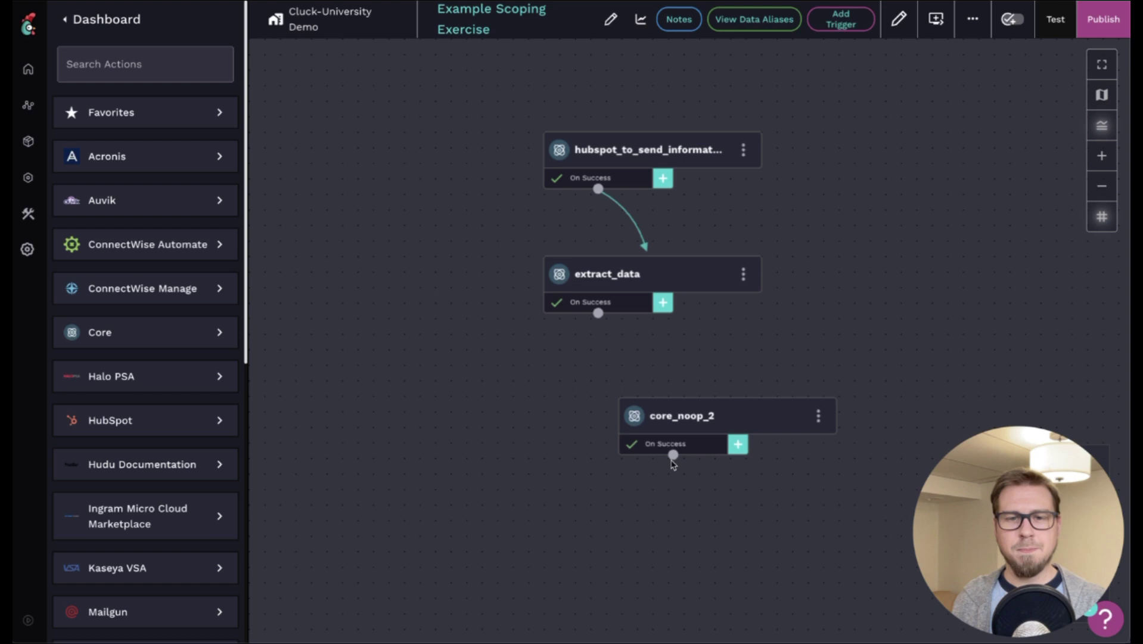
drag(682, 419, 600, 419)
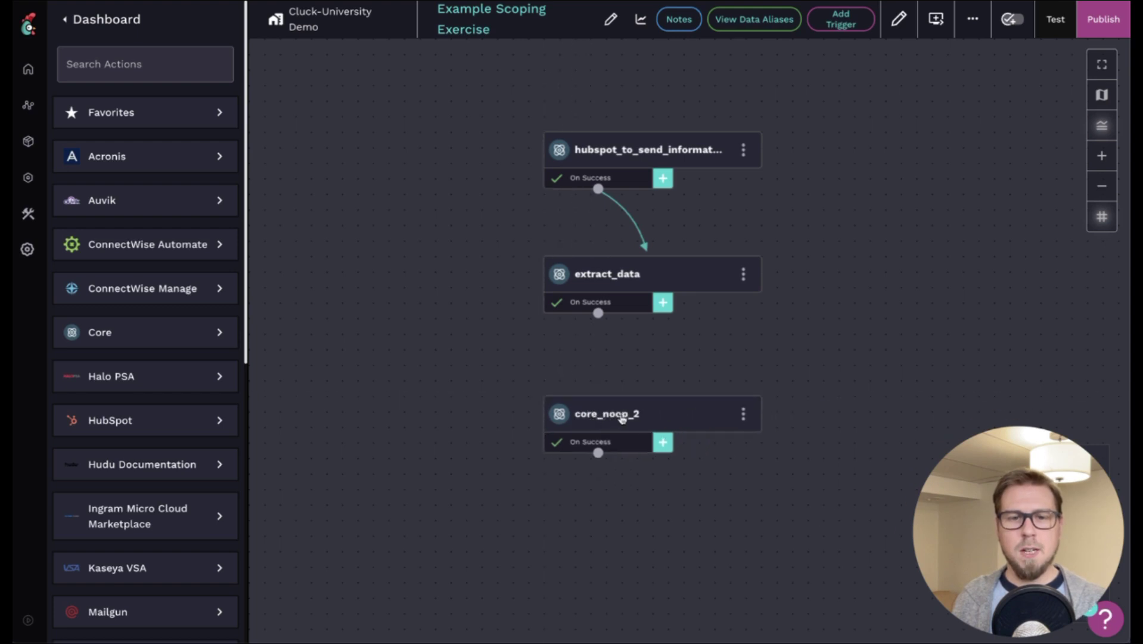
Step: Rename the third task create_connectwise_activity and close its settings
click(623, 417)
click(869, 62)
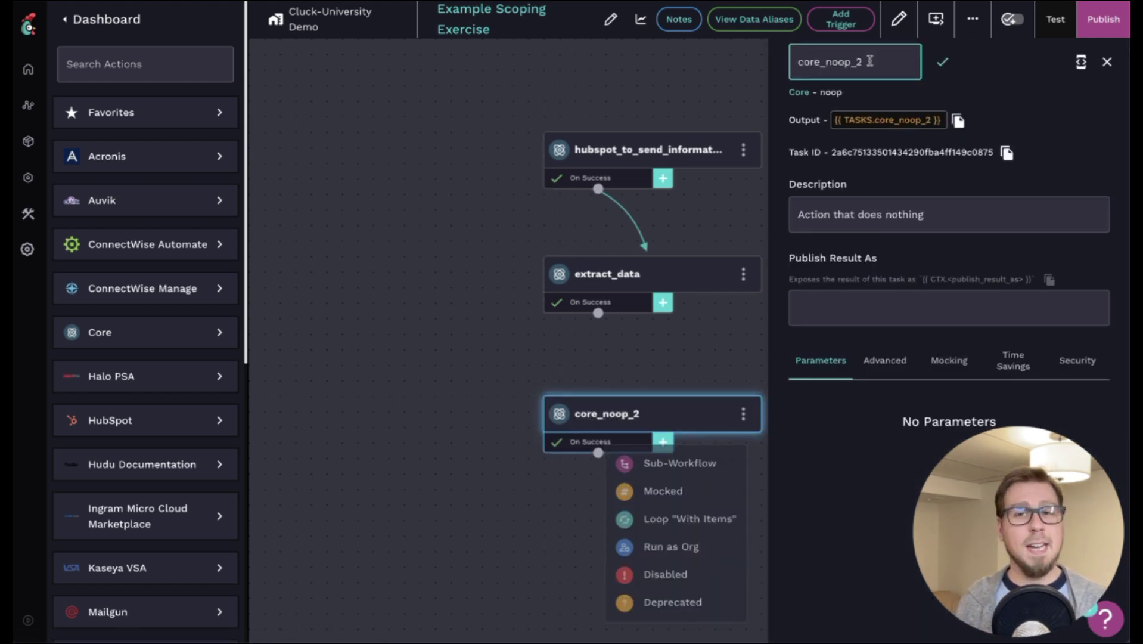
double_click(869, 61)
text(create_connectwise_activity)
key(Return)
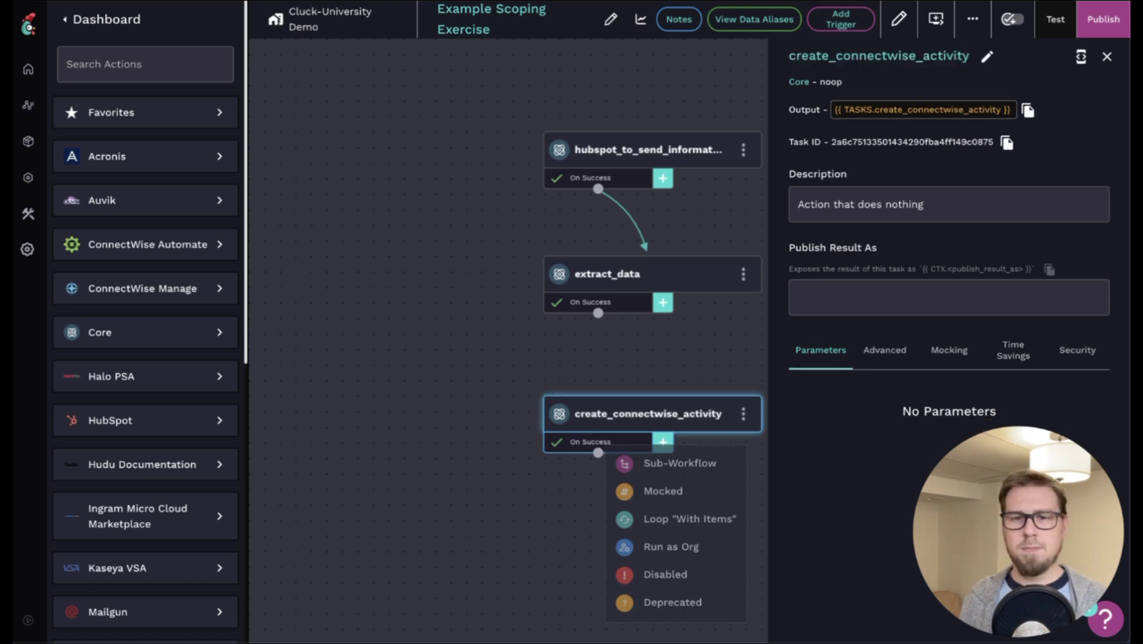
click(1107, 56)
Step: Add a fourth noop task and align it directly below create_connectwise_activity
right_click(623, 516)
click(668, 614)
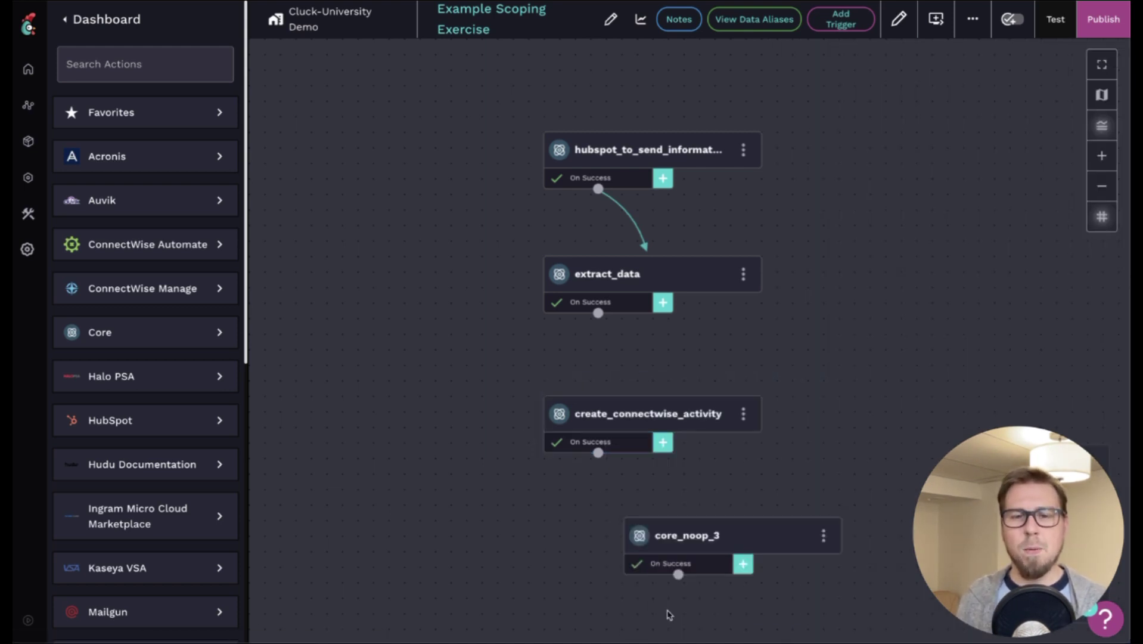
drag(666, 536, 594, 540)
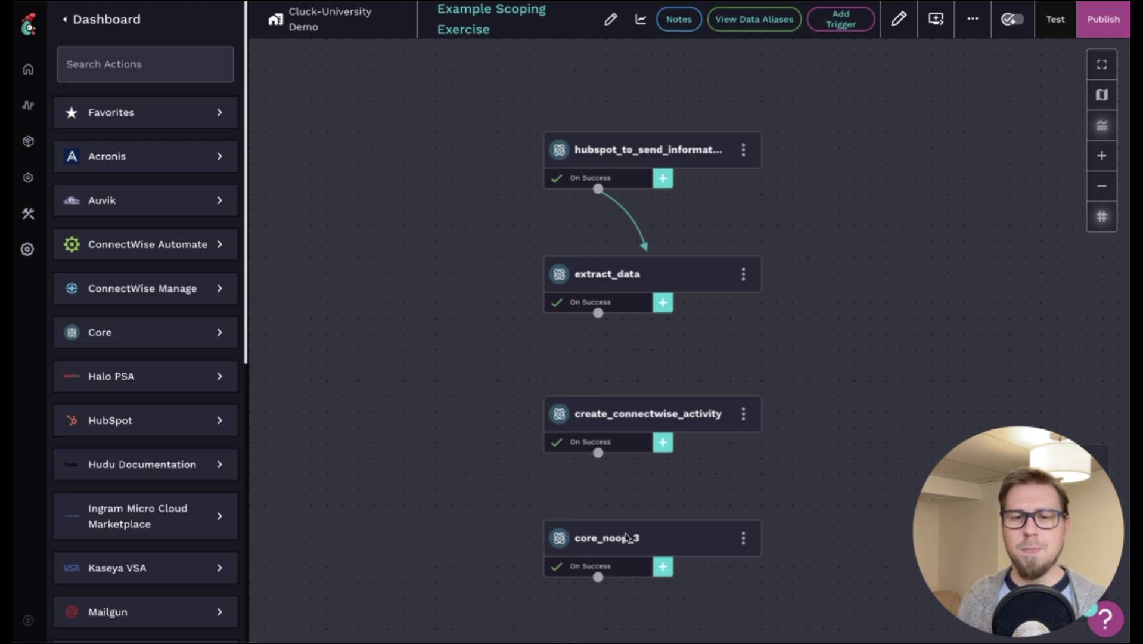
Step: Rename the fourth task adds_data_to_activity and close its settings
click(594, 539)
text(adds_data_top)
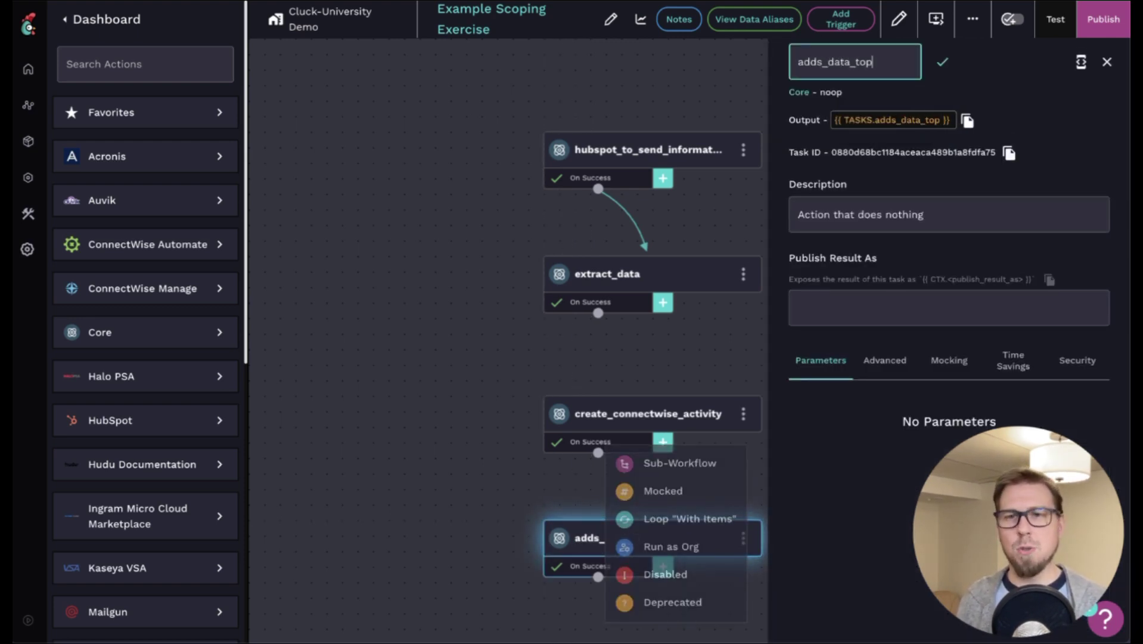
key(BackSpace)
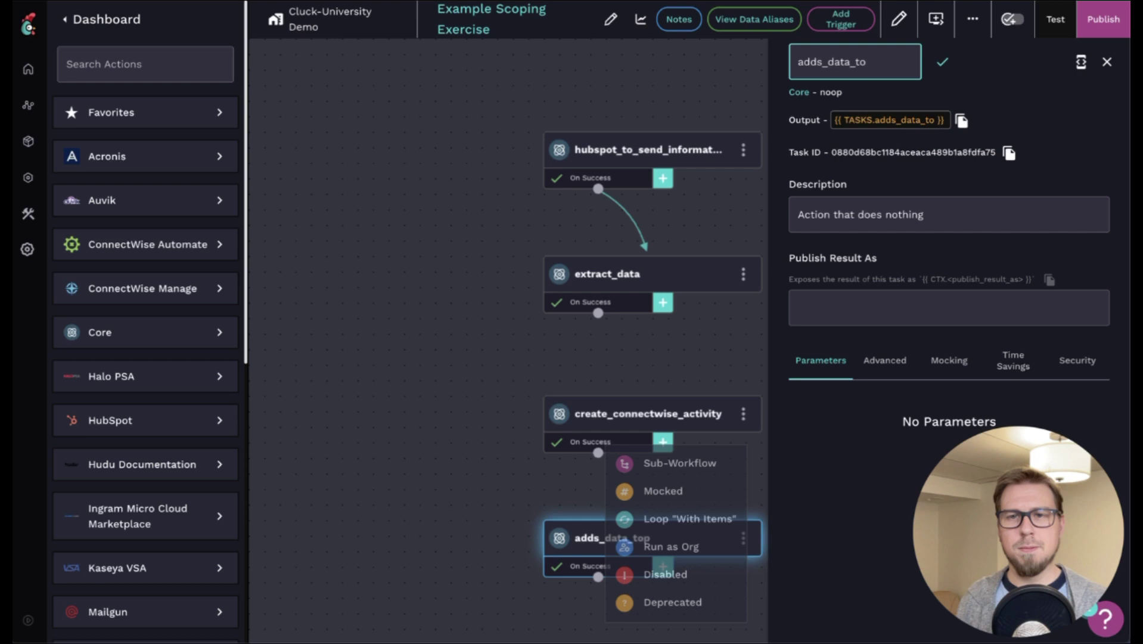
text(_activity)
key(Return)
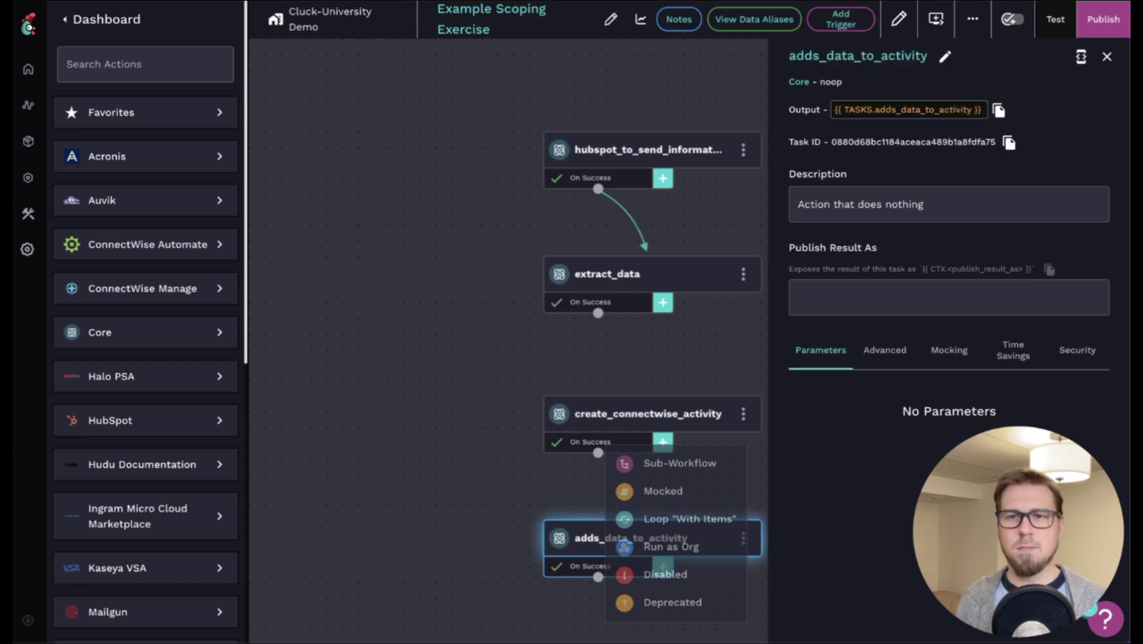
click(1107, 61)
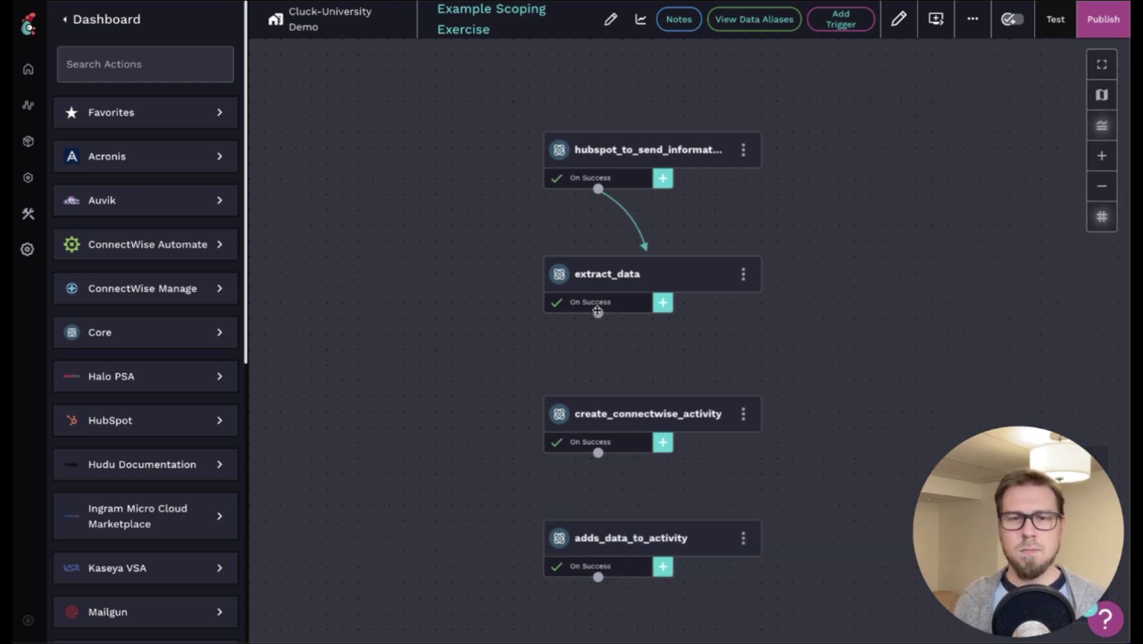
Step: Link extract_data to create_connectwise_activity and that task to adds_data_to_activity, and tidy the vertical spacing of the tasks
drag(598, 314, 622, 417)
drag(598, 455, 622, 526)
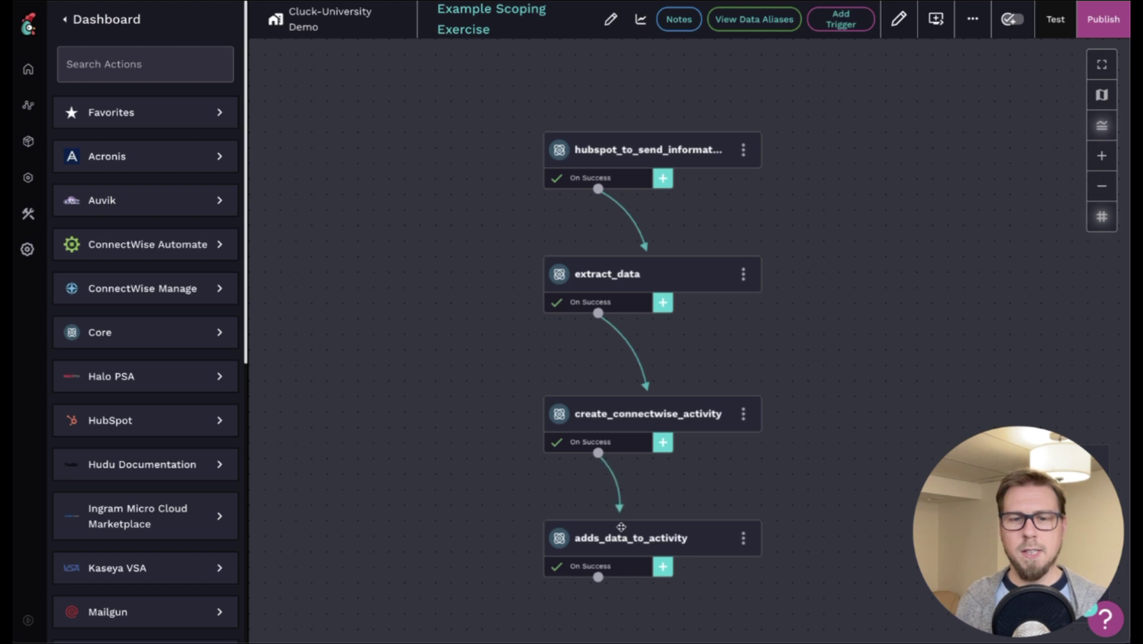
drag(622, 280, 621, 264)
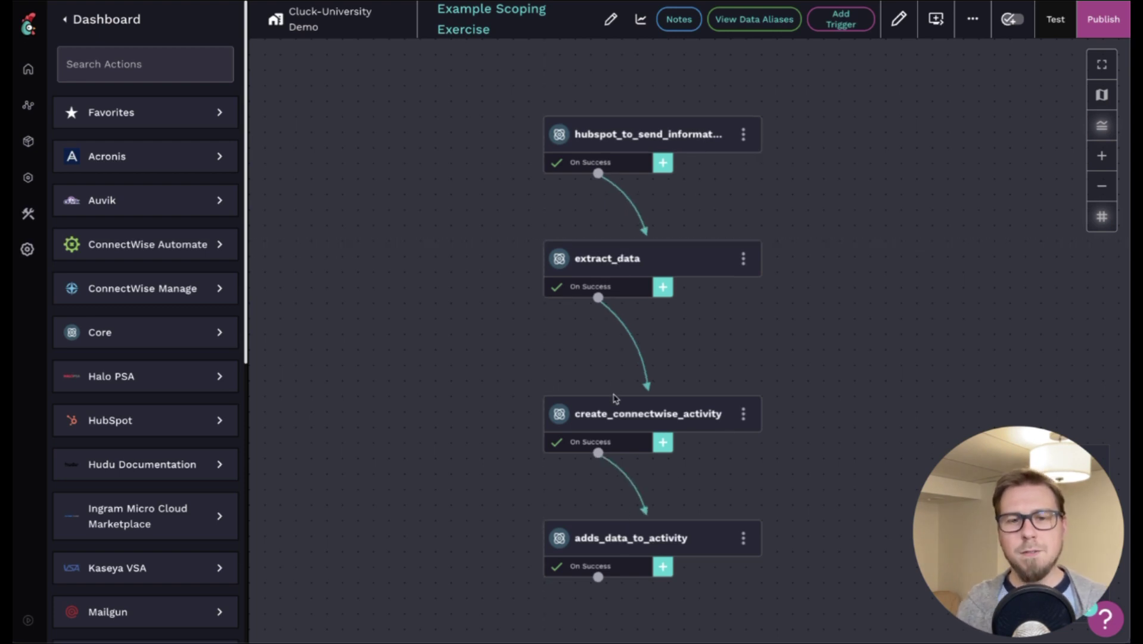
drag(614, 410, 614, 394)
drag(615, 540, 616, 524)
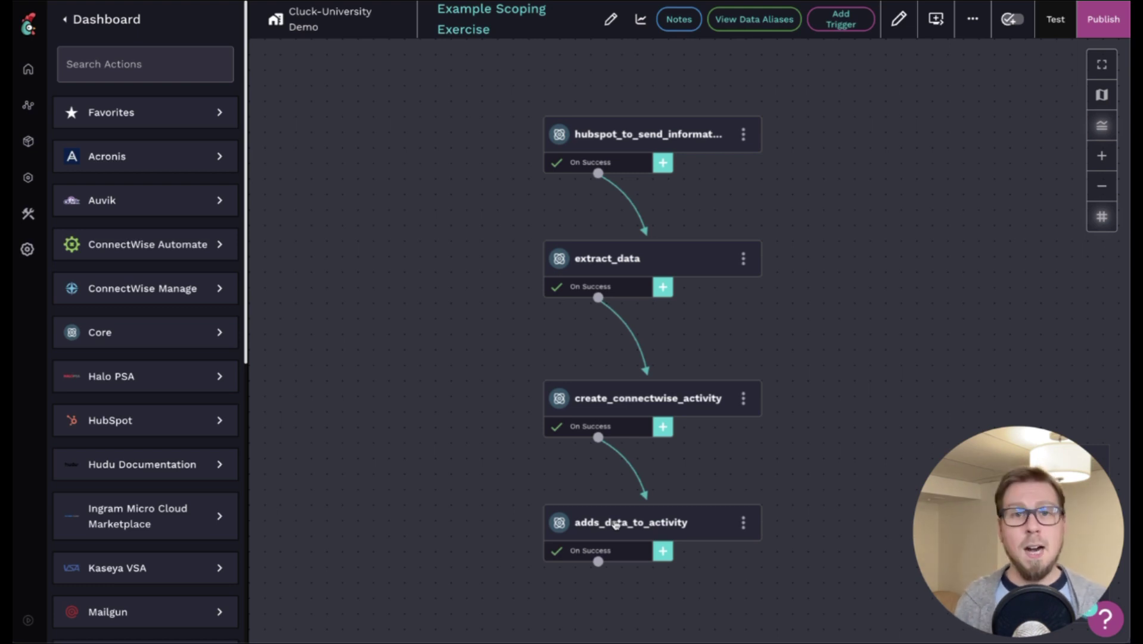
Step: Move create_connectwise_activity left of the column and add a noop task for the sales demo activity across from it
drag(631, 398, 524, 398)
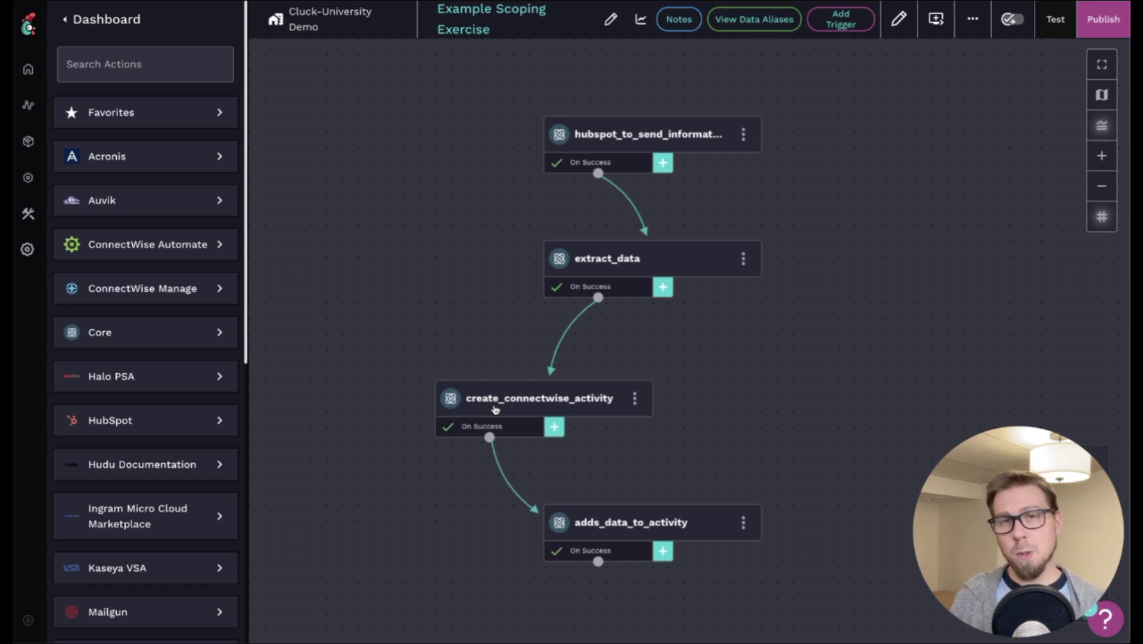
right_click(766, 411)
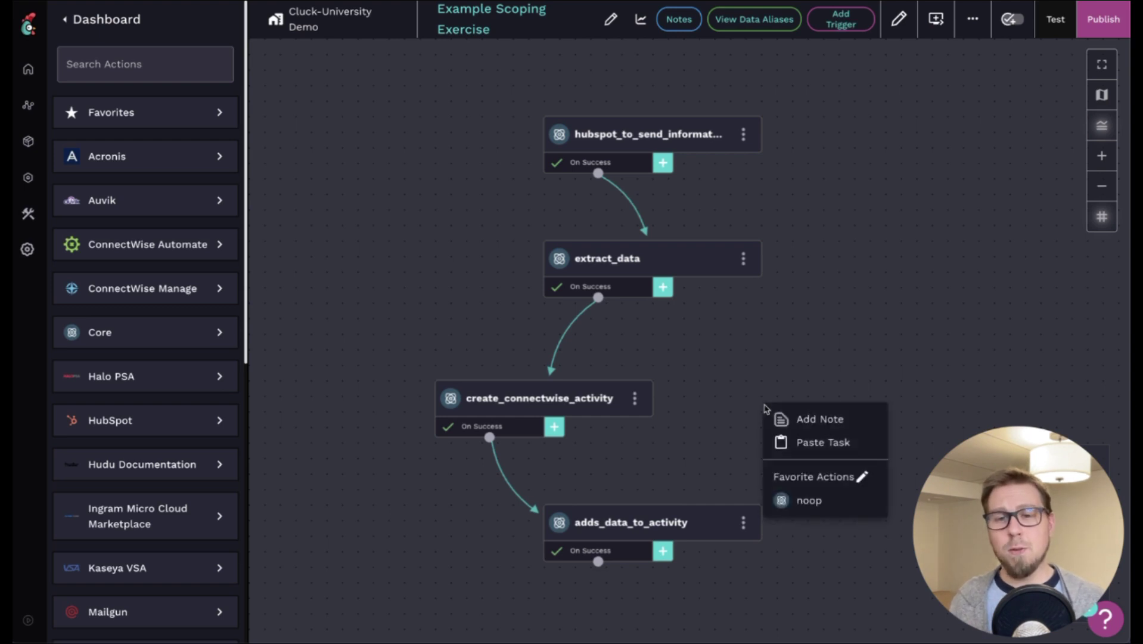
click(797, 499)
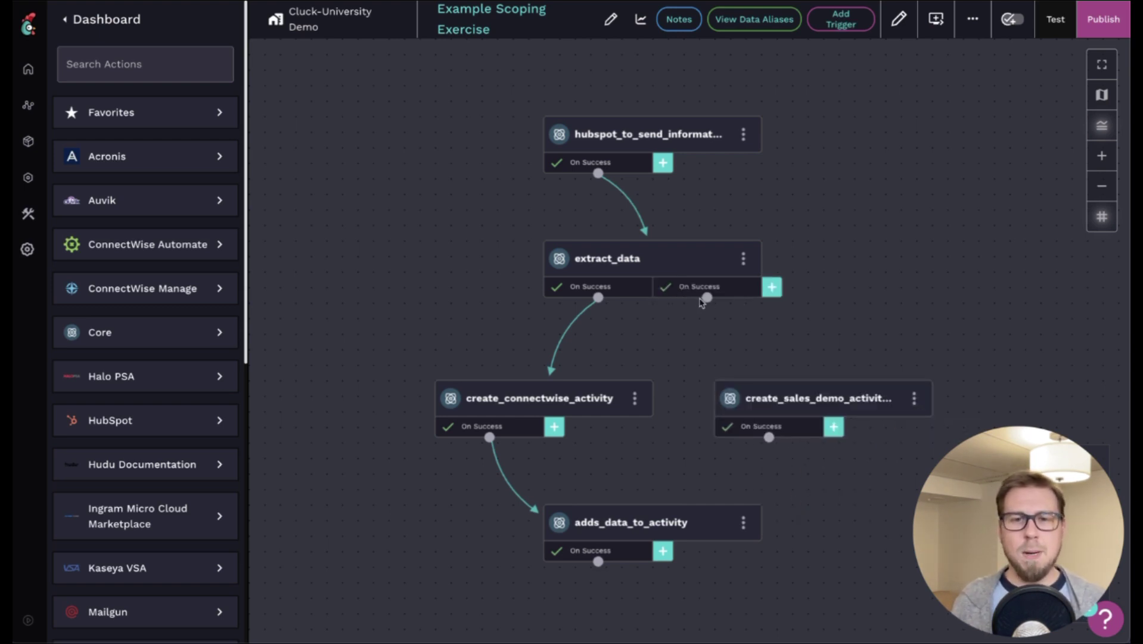
Step: Link extract_data's second On Success transition to the sales demo activity task, and that task to adds_data_to_activity
drag(706, 298, 794, 379)
drag(769, 437, 724, 548)
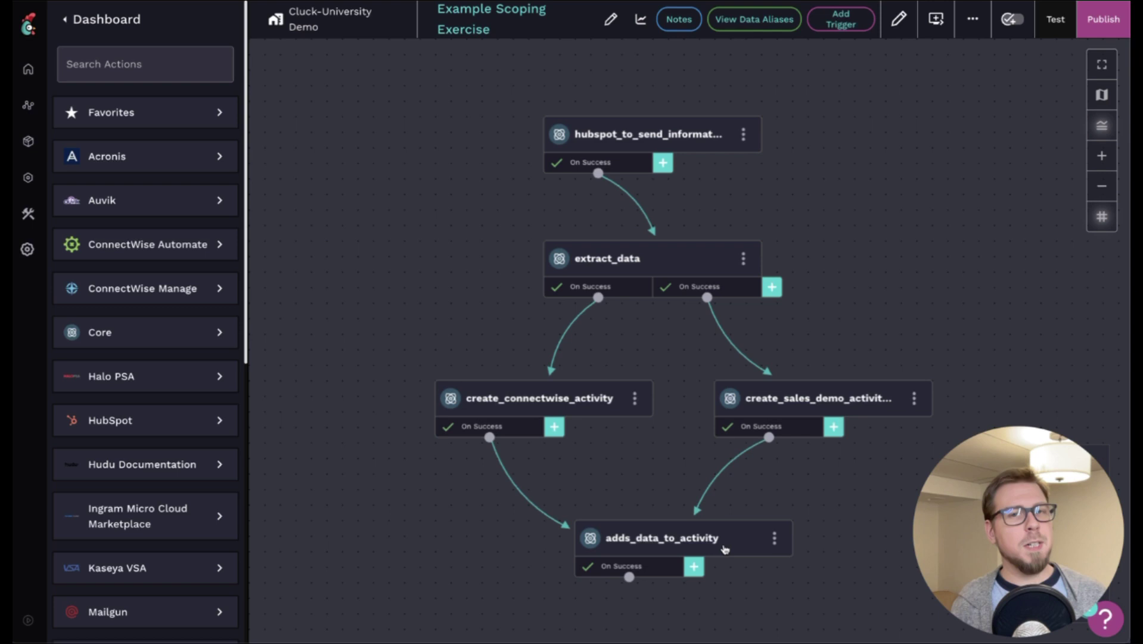
Step: Expand the list of available ConnectWise Manage actions
click(220, 289)
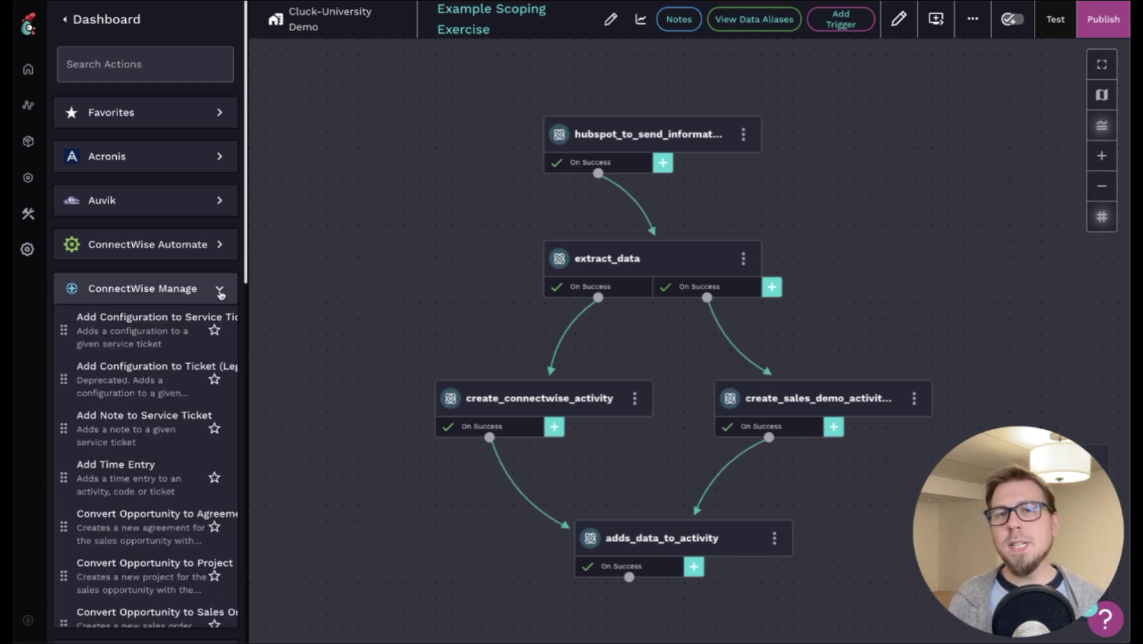
Step: Add a note to the canvas and resize it to enclose the HubSpot and extract_data tasks
drag(503, 144, 504, 154)
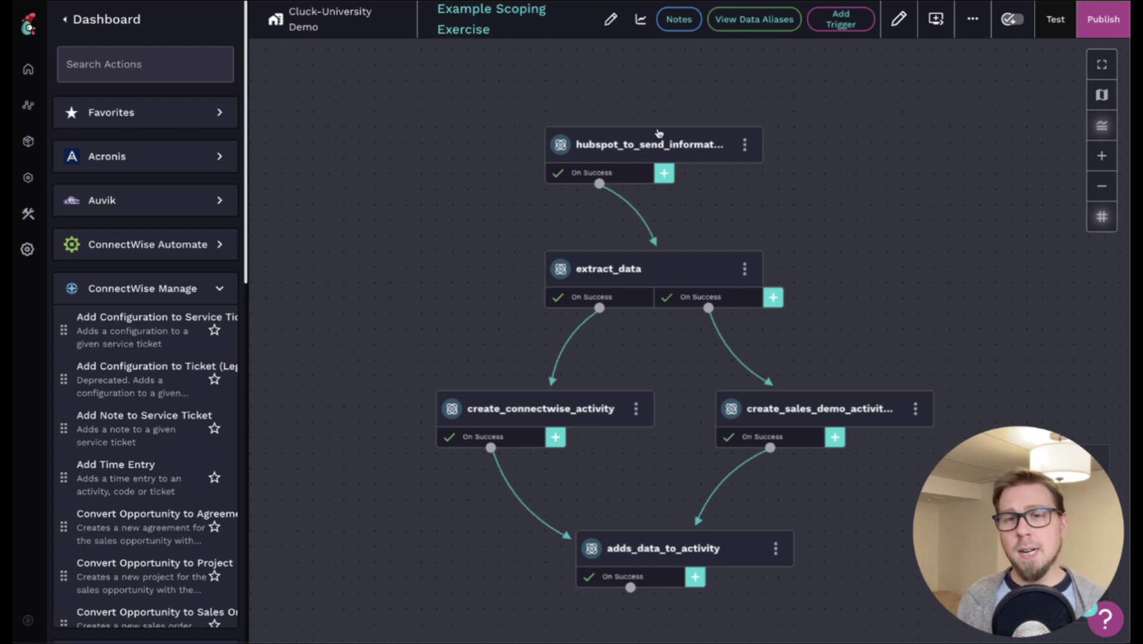
right_click(550, 115)
click(572, 125)
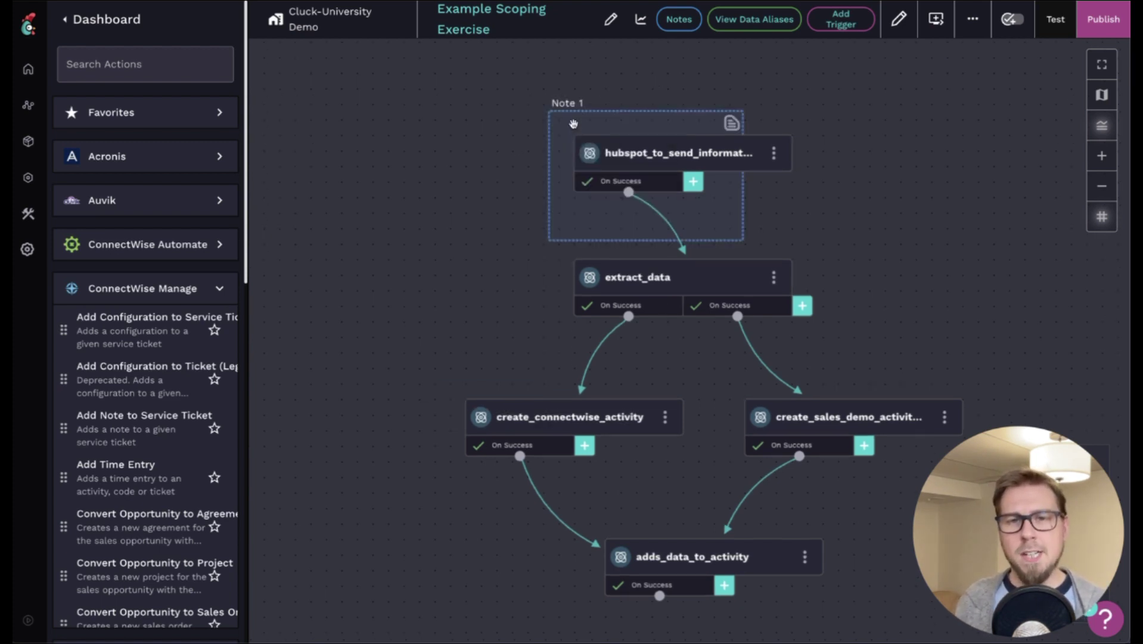
drag(741, 240, 828, 345)
mouse_move(817, 121)
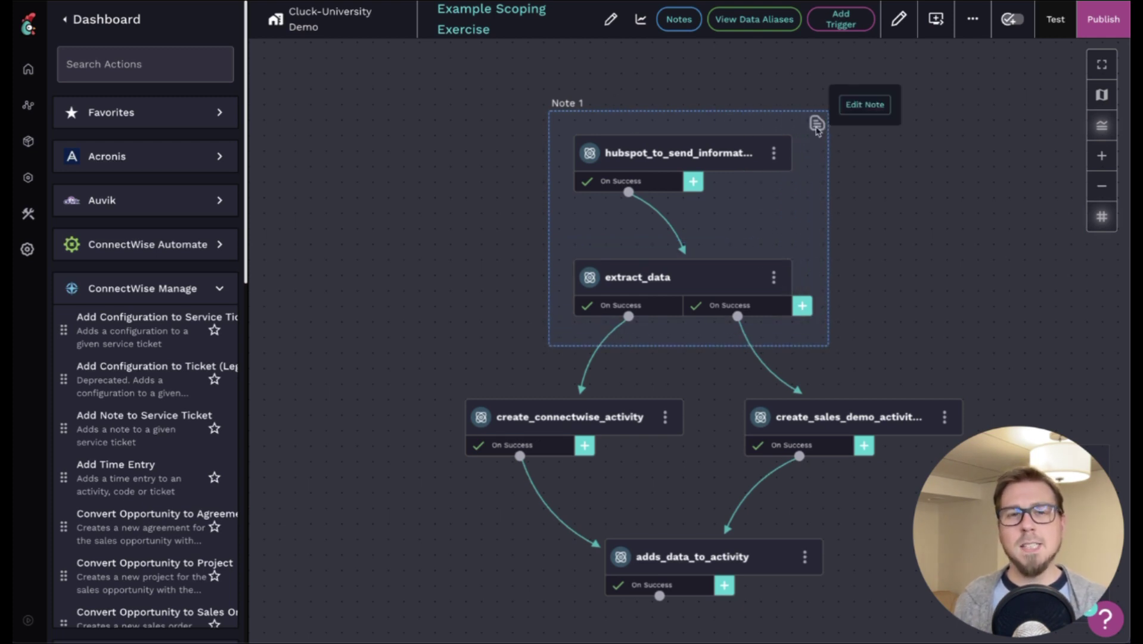
Step: Write "Step 1: identify how to get Hubspot into Rewst and extract data" in the note around the first two tasks
click(858, 106)
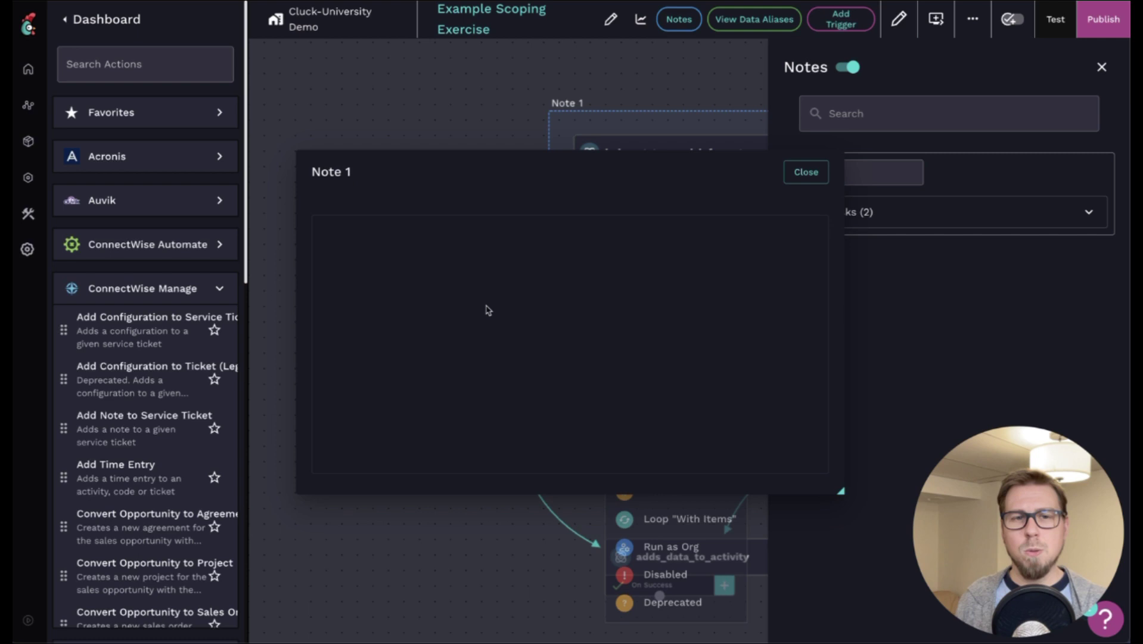
click(499, 246)
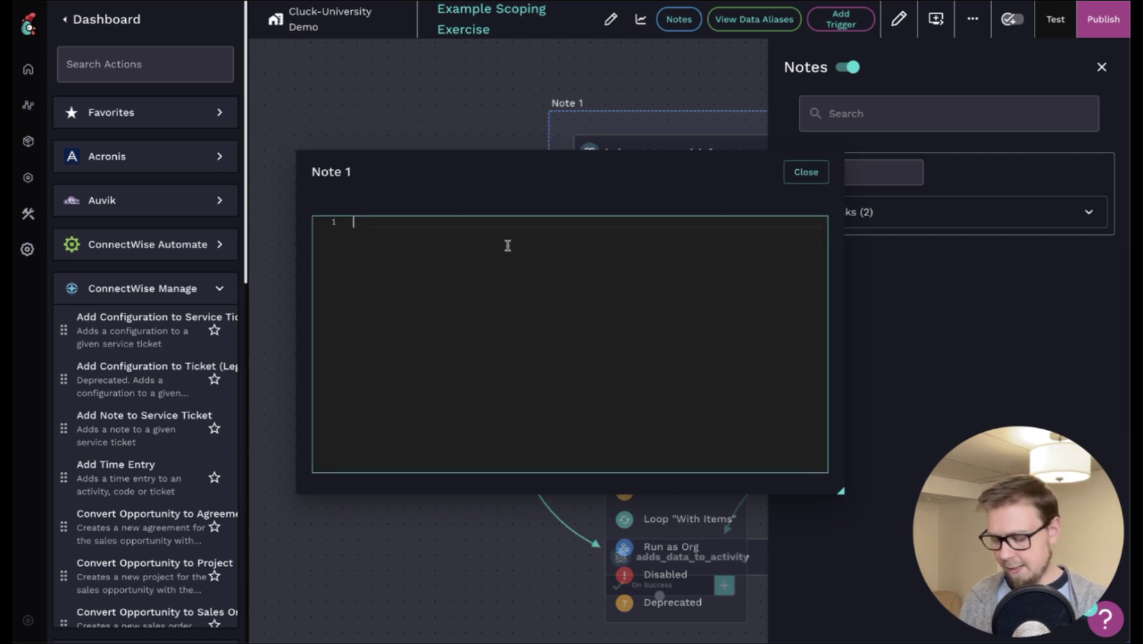
text(Step 1:)
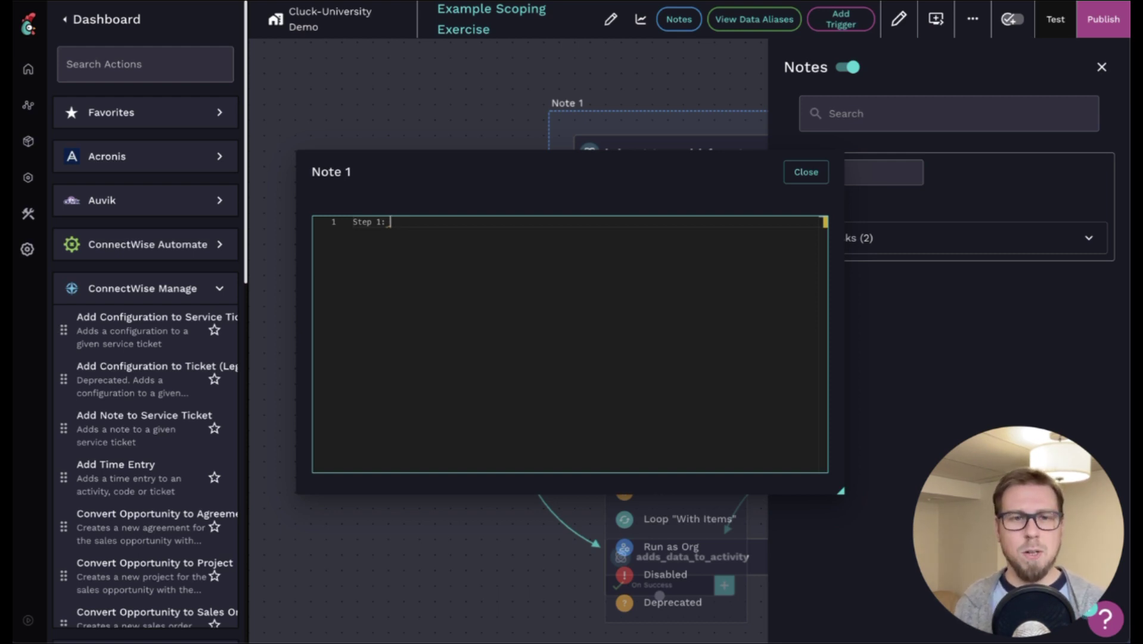
text(identify how to get Hubspot into Rewst and extract data)
click(805, 172)
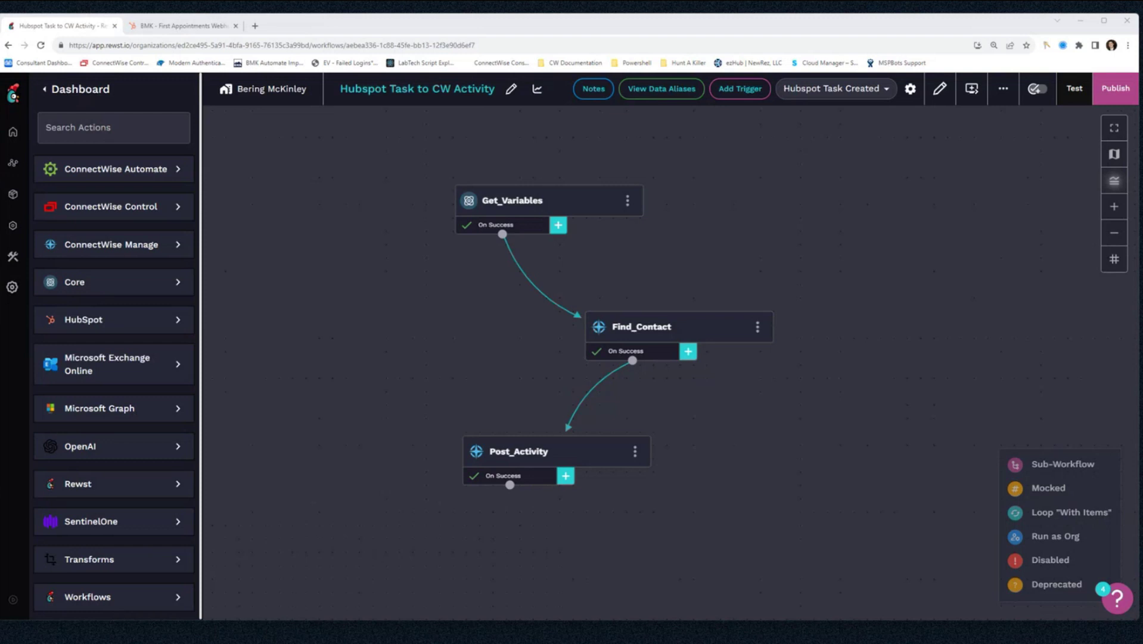
Step: Examine the Hubspot Task Created trigger's configuration and the data aliases on Get_Variables' On Success transition
click(910, 88)
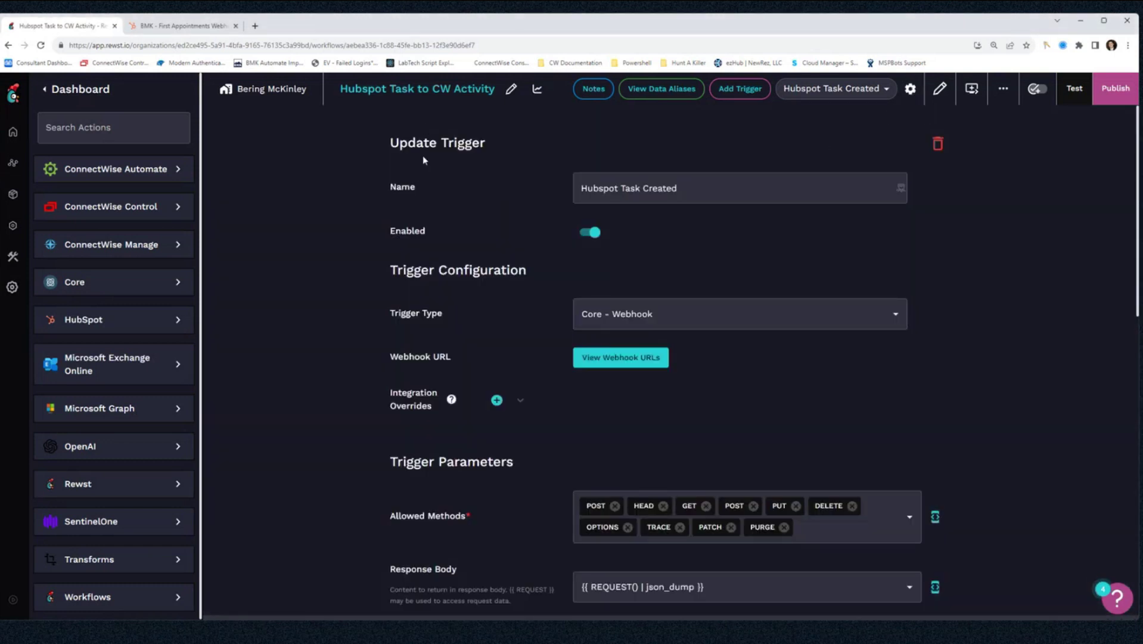
click(668, 314)
click(668, 314)
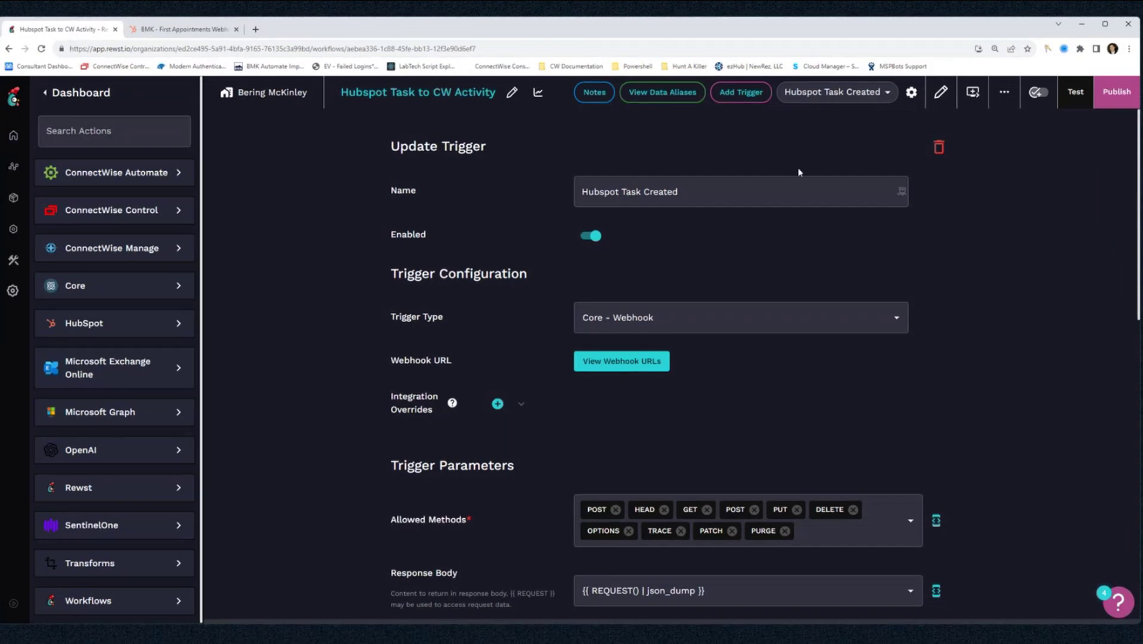
click(911, 92)
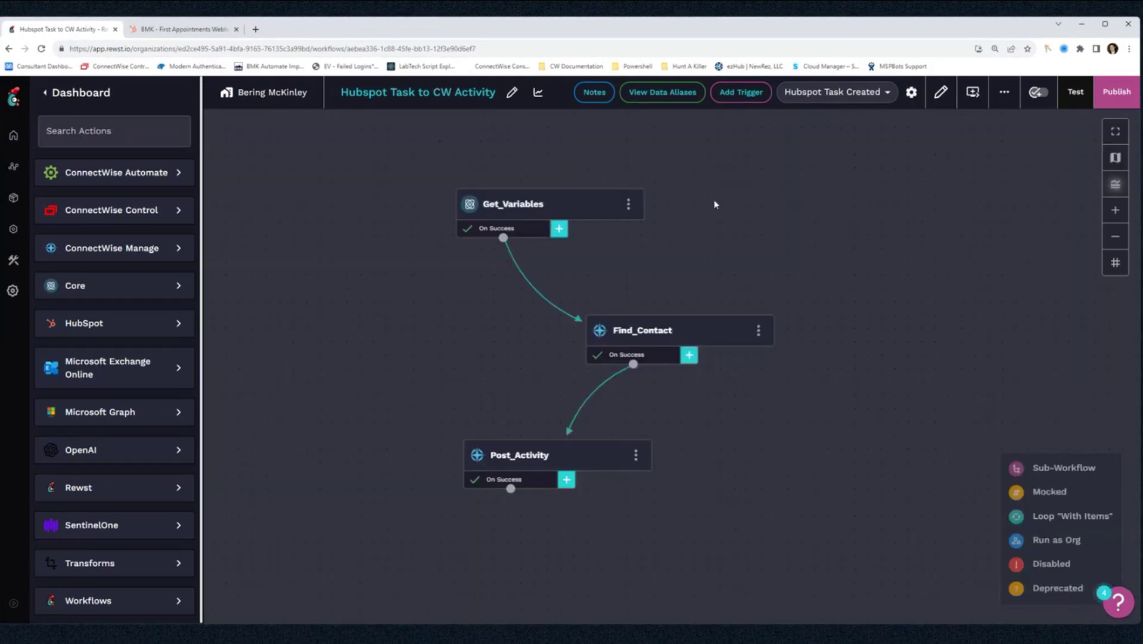
click(519, 234)
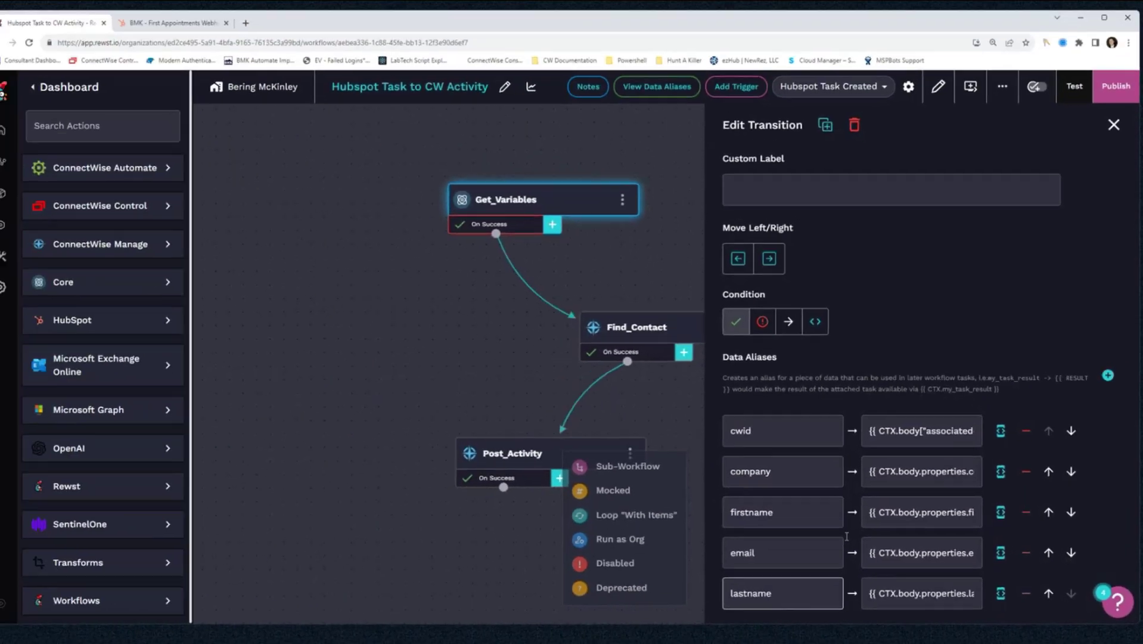
click(687, 177)
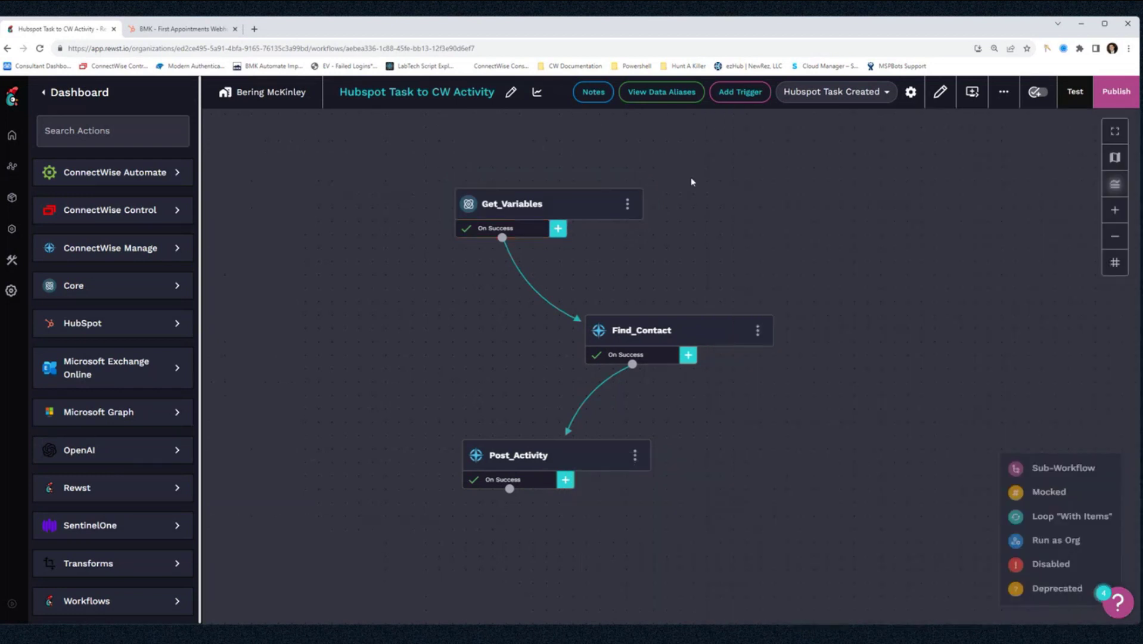
Step: Examine Find_Contact's query conditions and the full contactid alias expression on its On Success transition
click(640, 337)
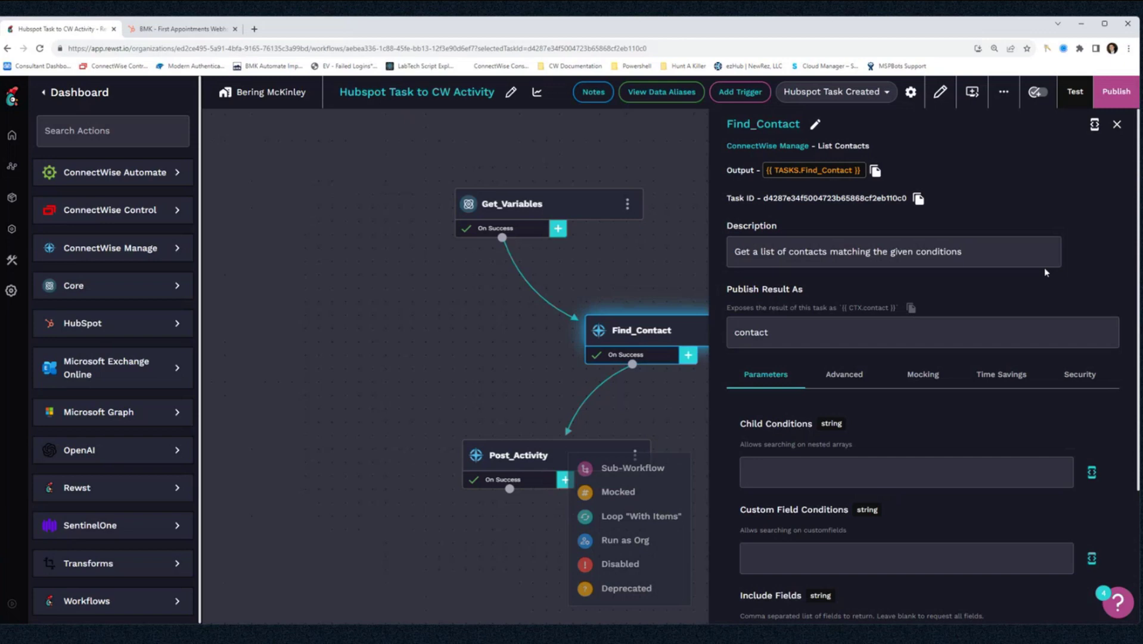
scroll(1045, 267, down, 3)
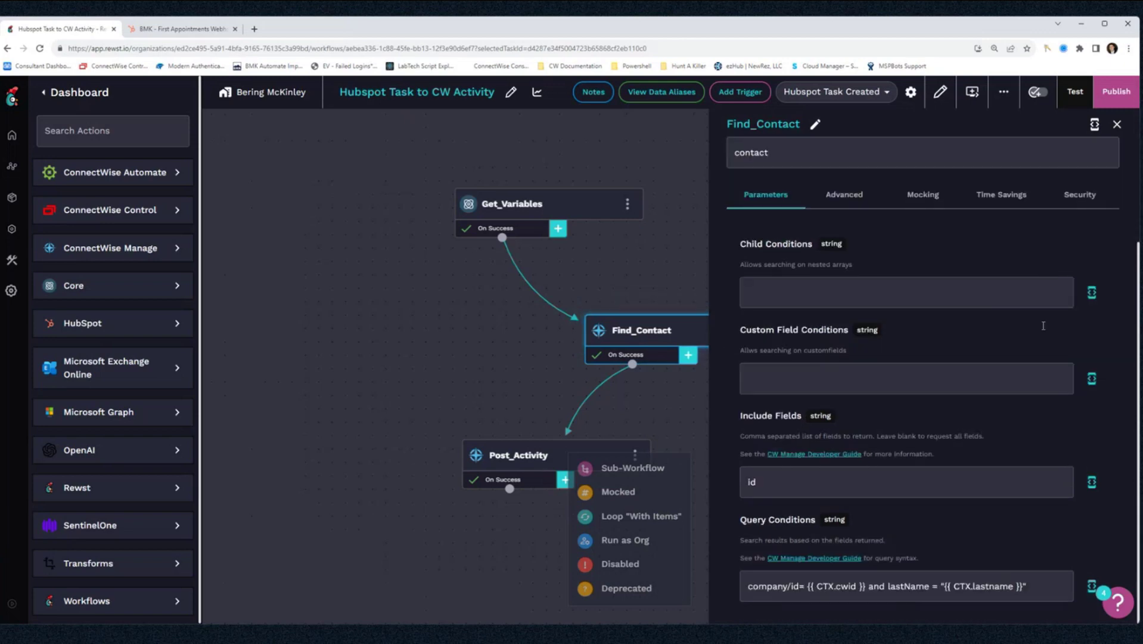
click(1091, 586)
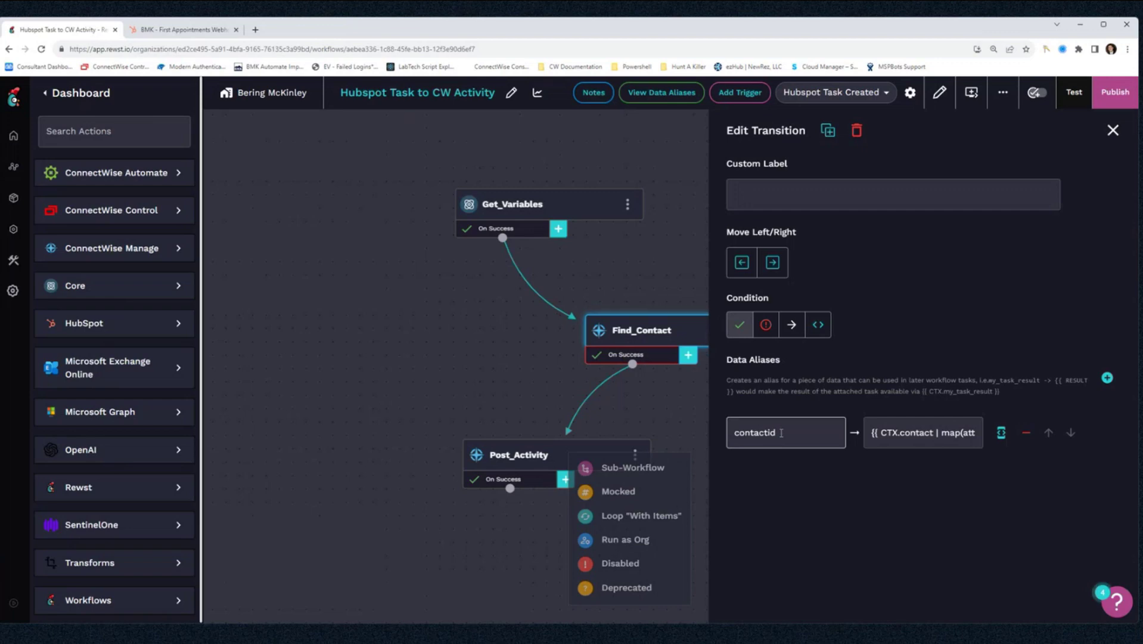
click(1001, 434)
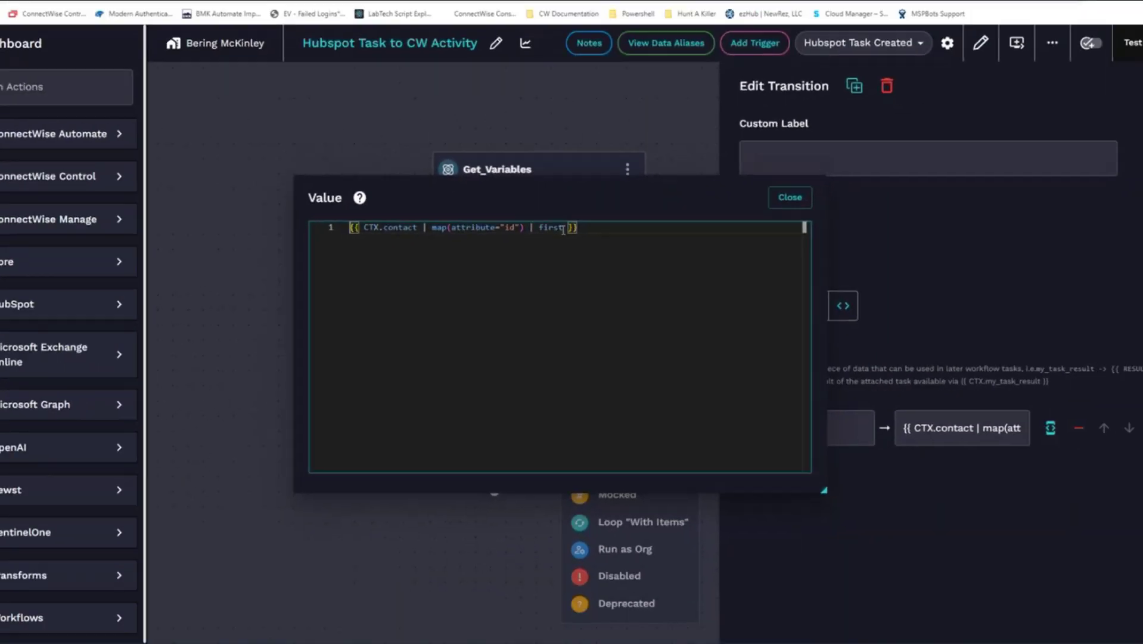
key(Escape)
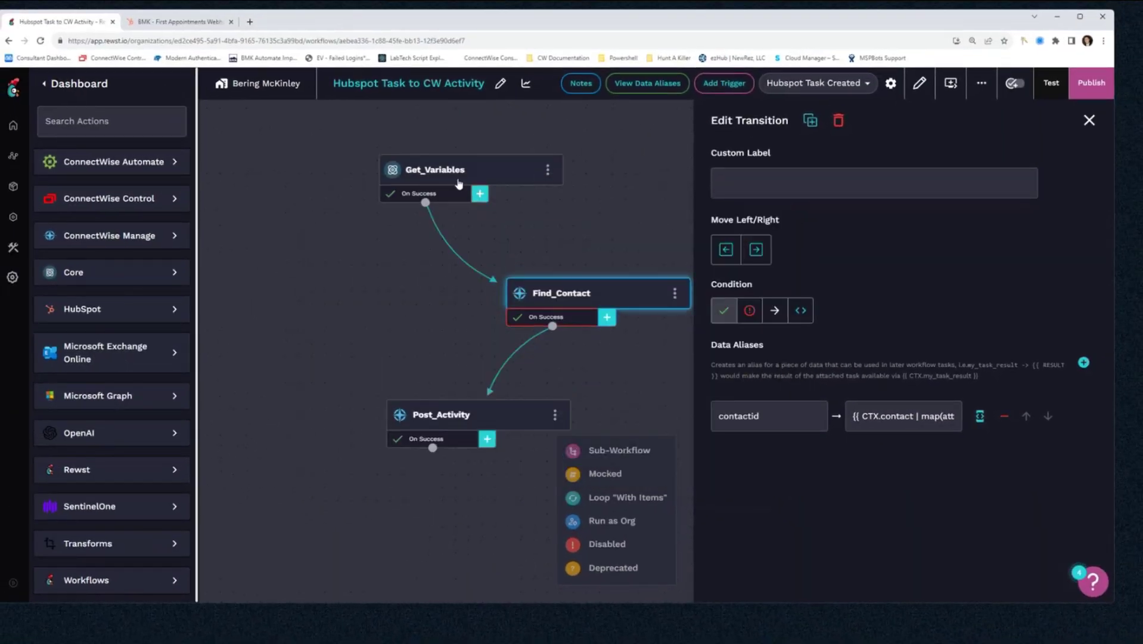
click(638, 356)
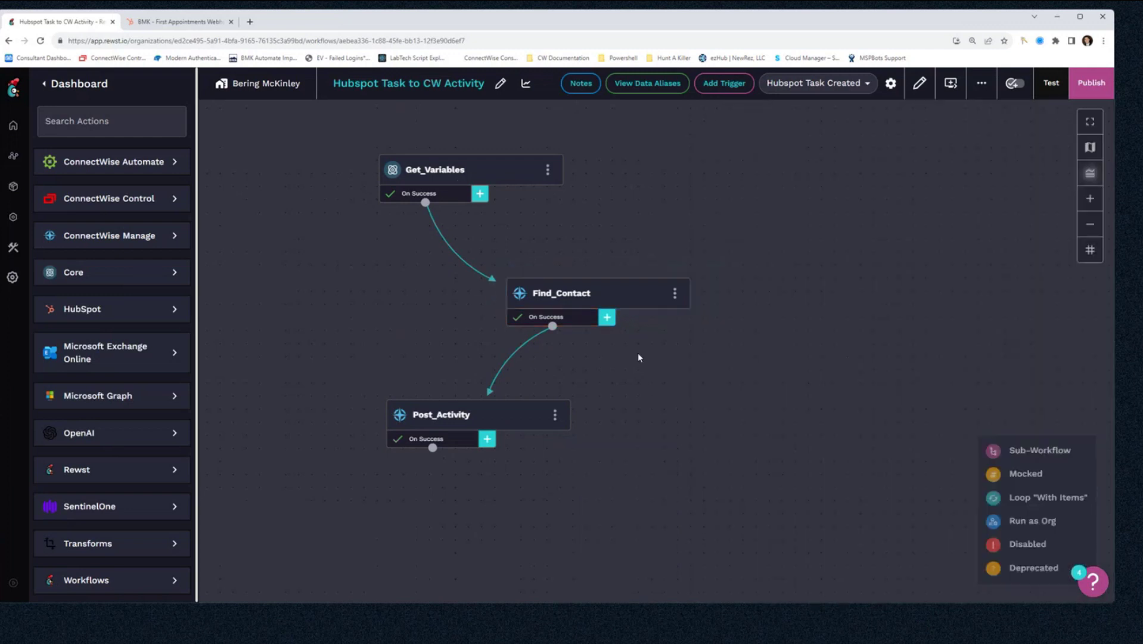
Step: Examine the Post_Activity task's request method and URL path
click(444, 419)
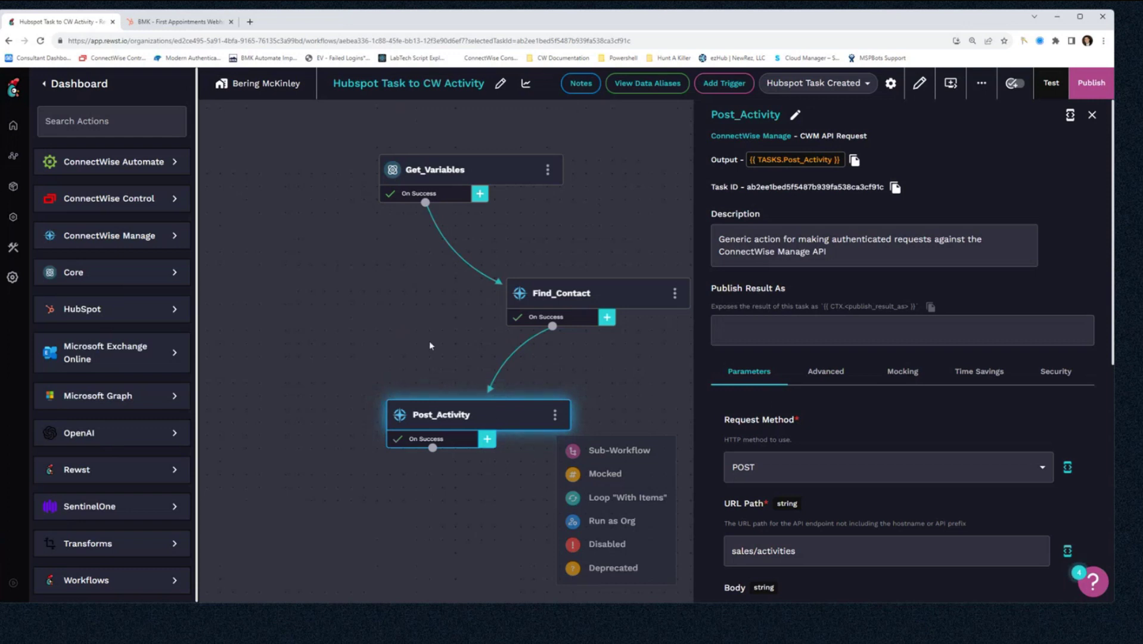
scroll(886, 326, down, 2)
scroll(886, 327, up, 2)
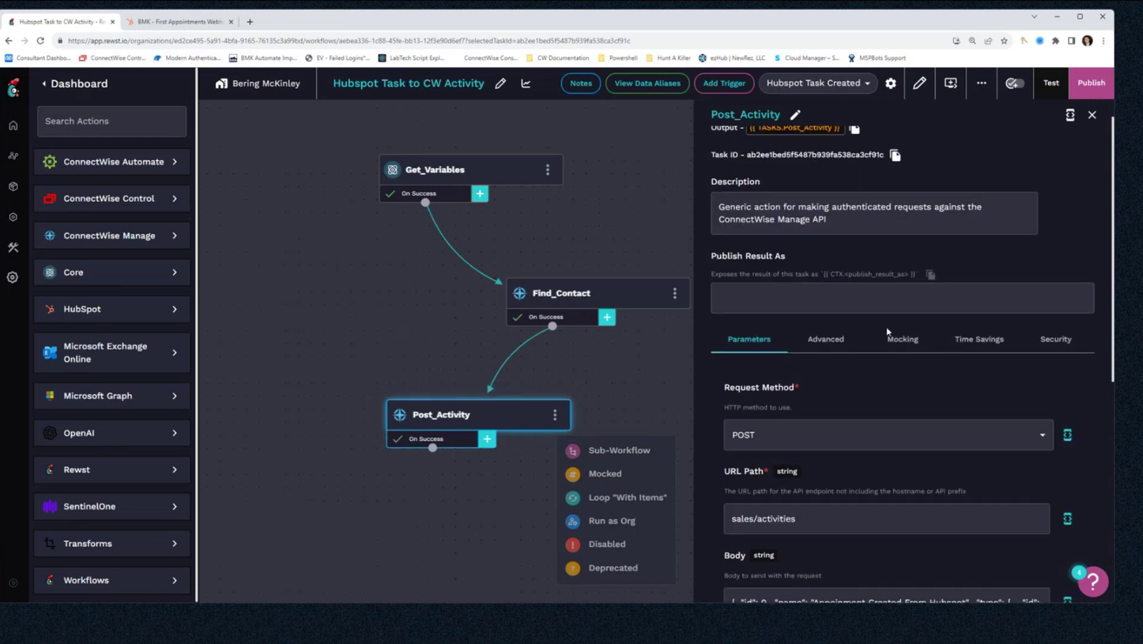
scroll(805, 387, down, 1)
click(732, 533)
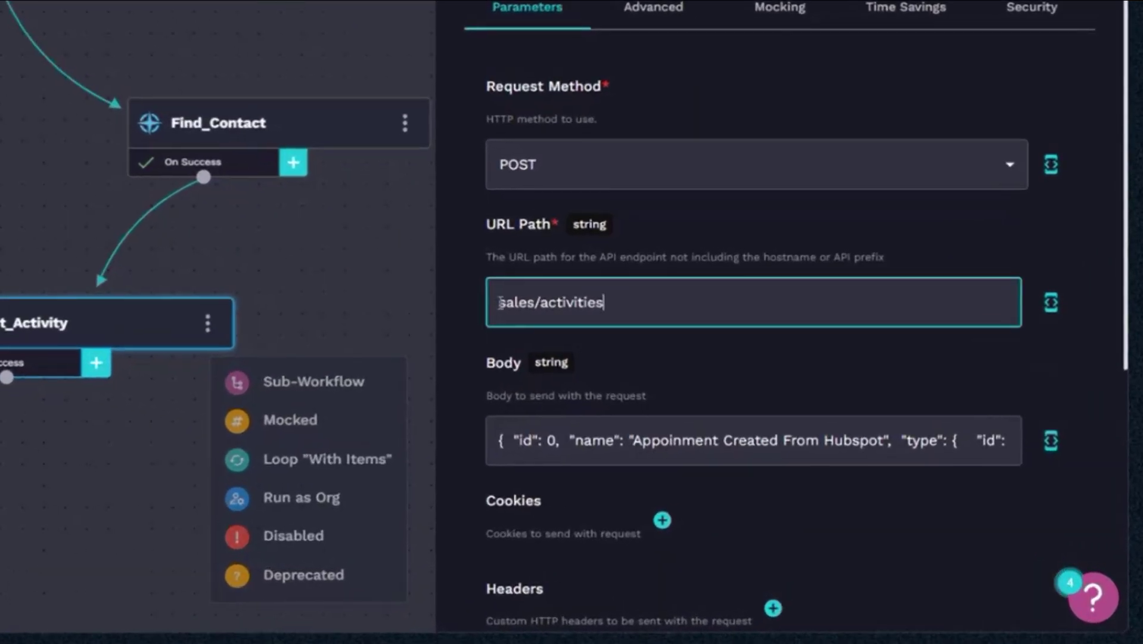
key(ctrl+a)
click(653, 335)
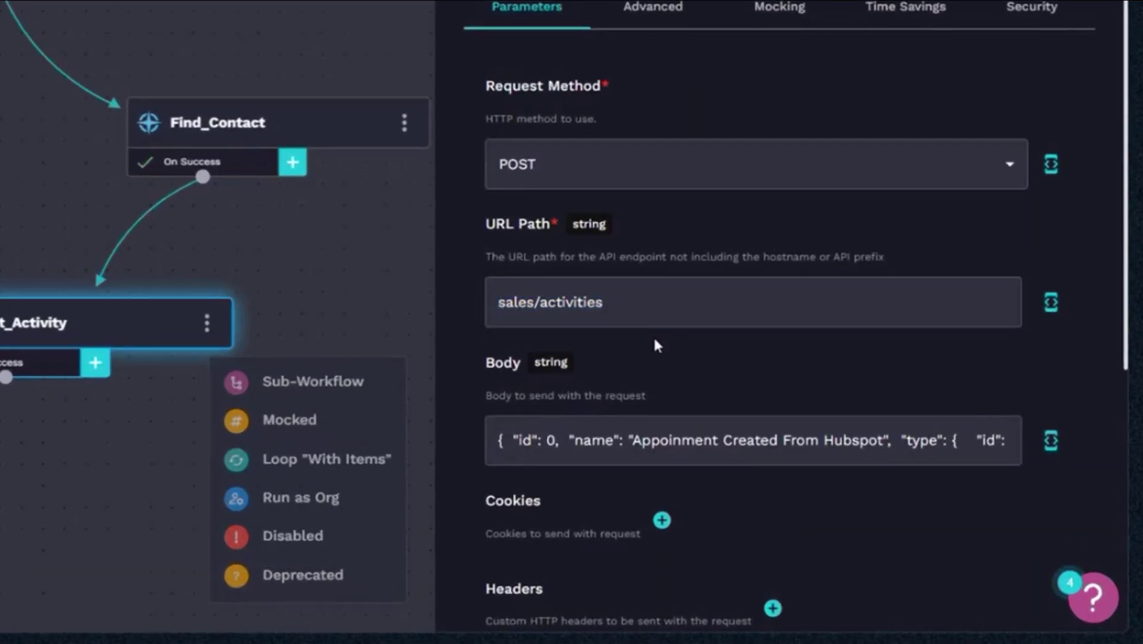
Step: Inspect the full JSON request body of Post_Activity, including its company, contact and assignTo fields, and return to the canvas
scroll(933, 327, down, 1)
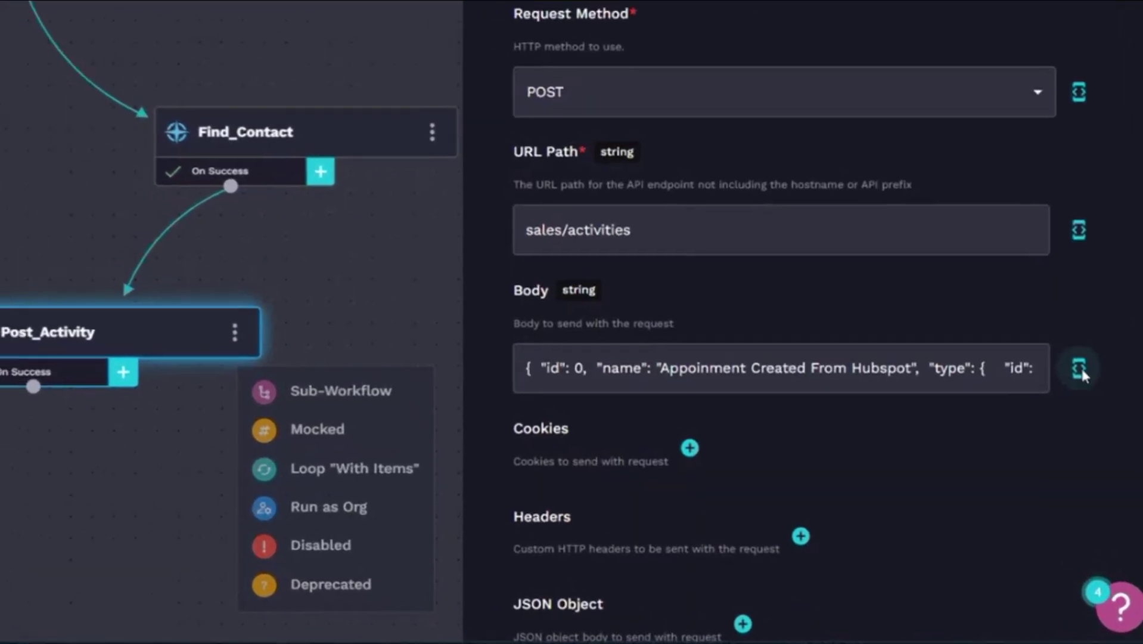
click(1080, 367)
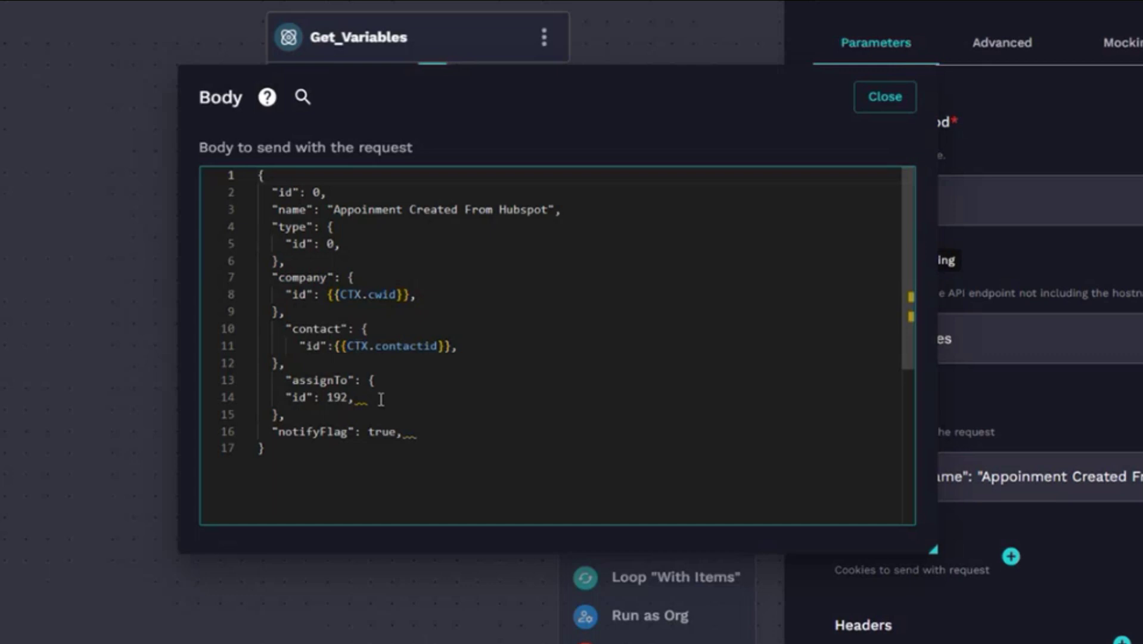
mouse_move(351, 394)
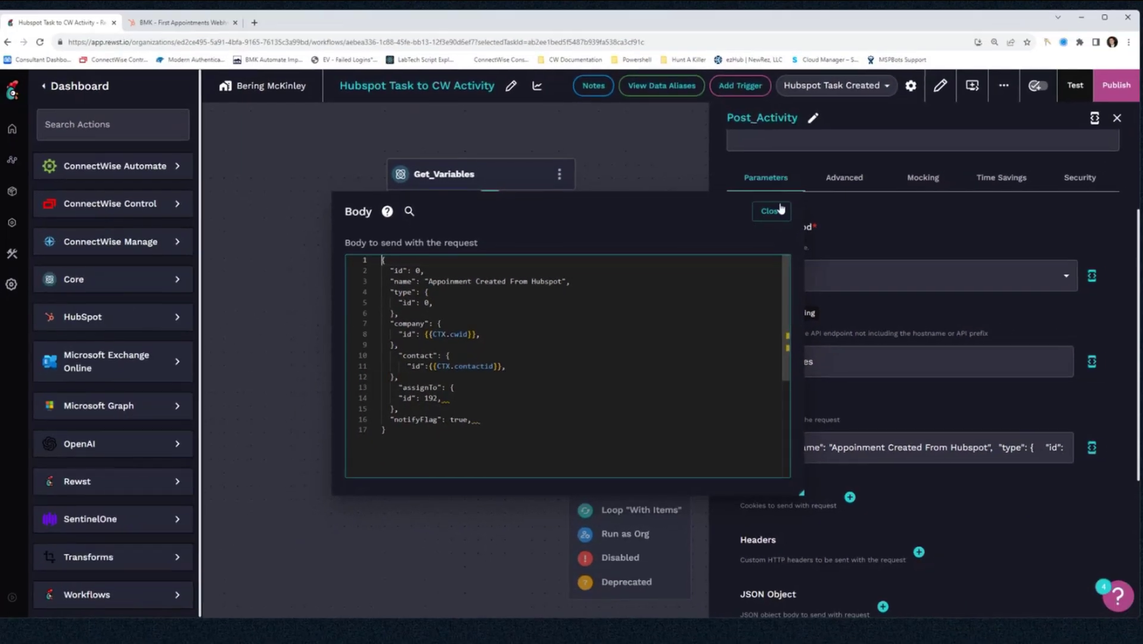
key(Escape)
scroll(804, 391, up, 1)
click(567, 247)
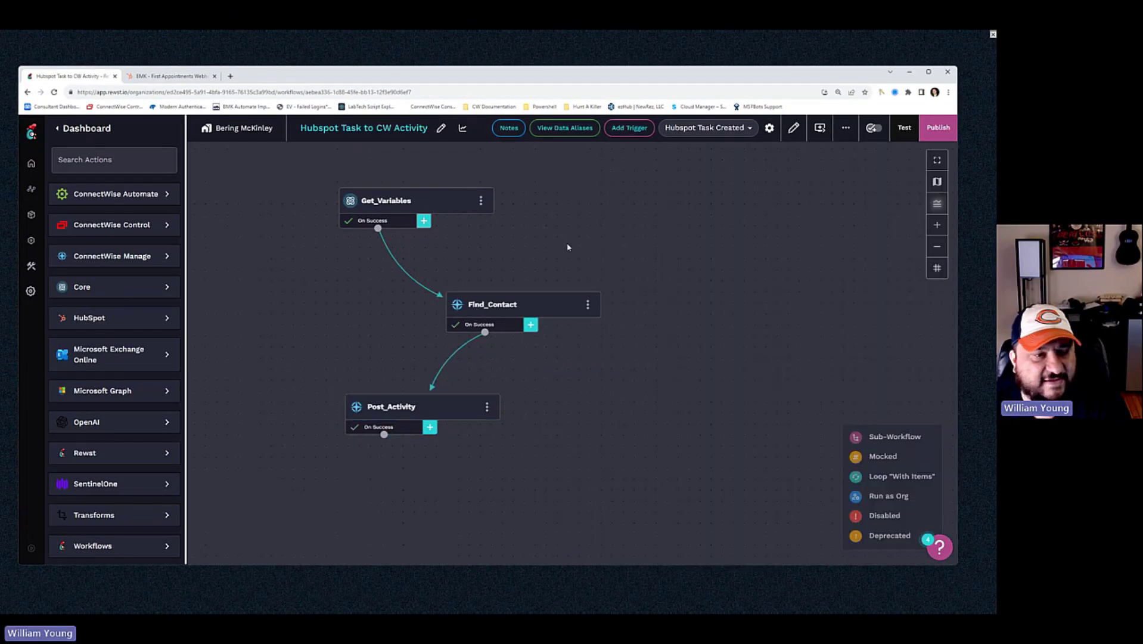